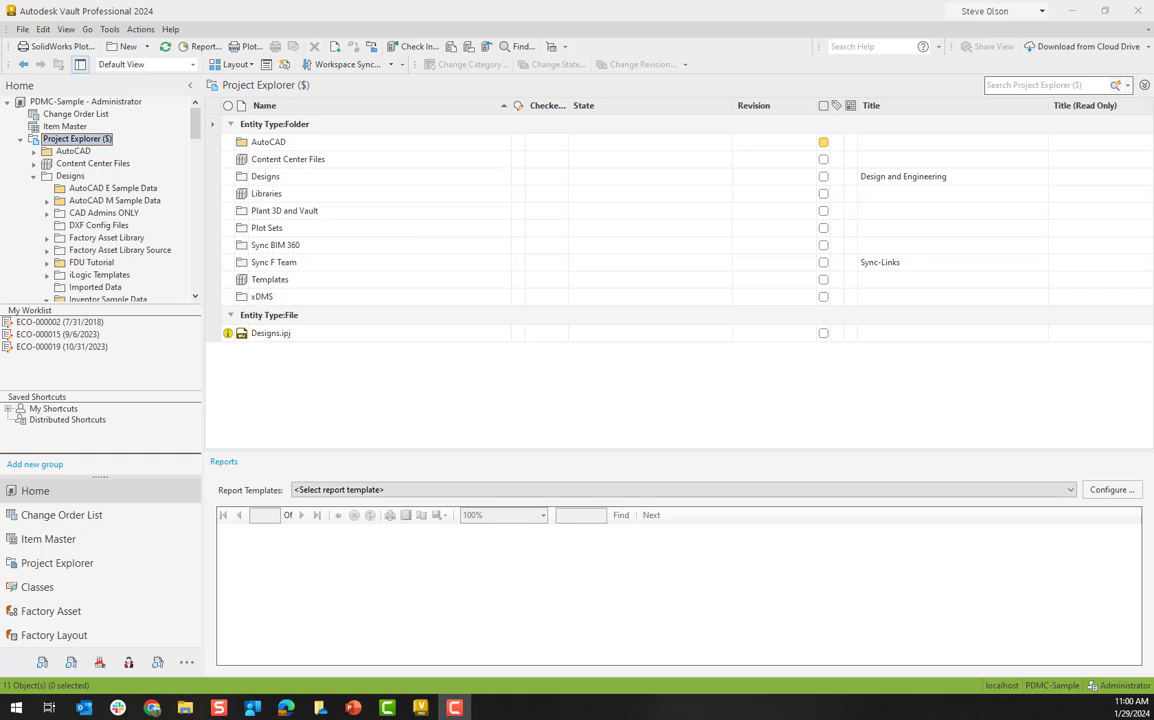
Step: Open the lifecycle definitions from the vault's administrative behavior settings
{"action": "left_click", "coordinate": [108, 29]}
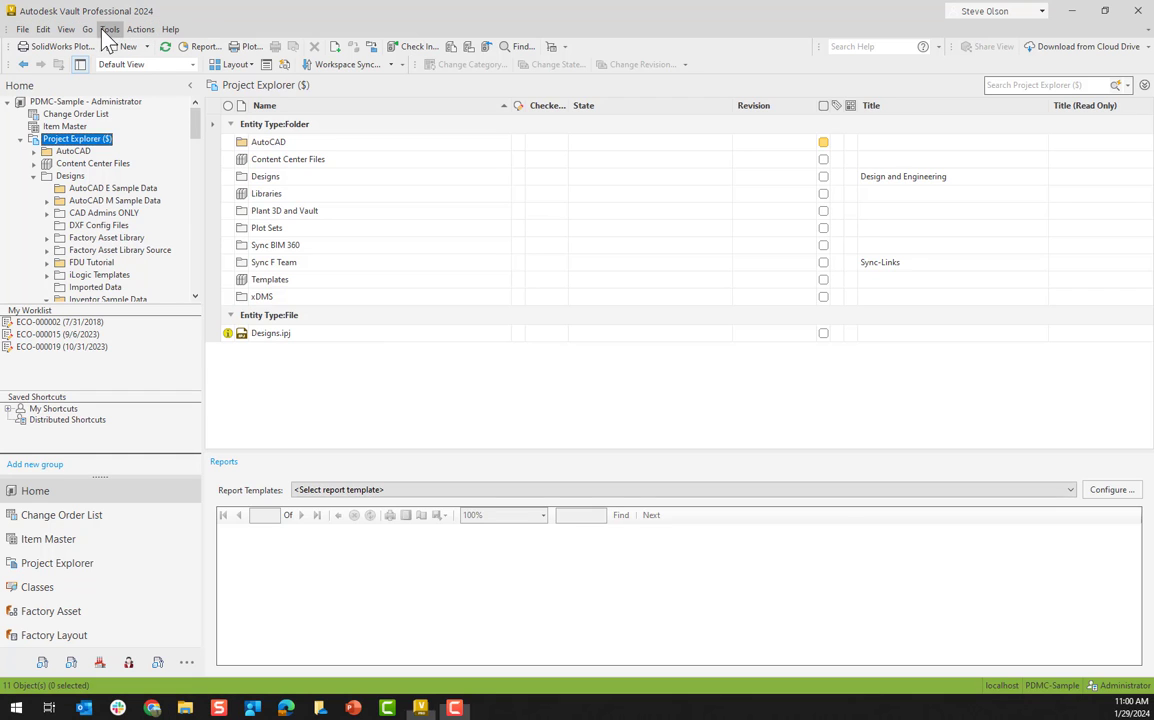
{"action": "mouse_move", "coordinate": [145, 154]}
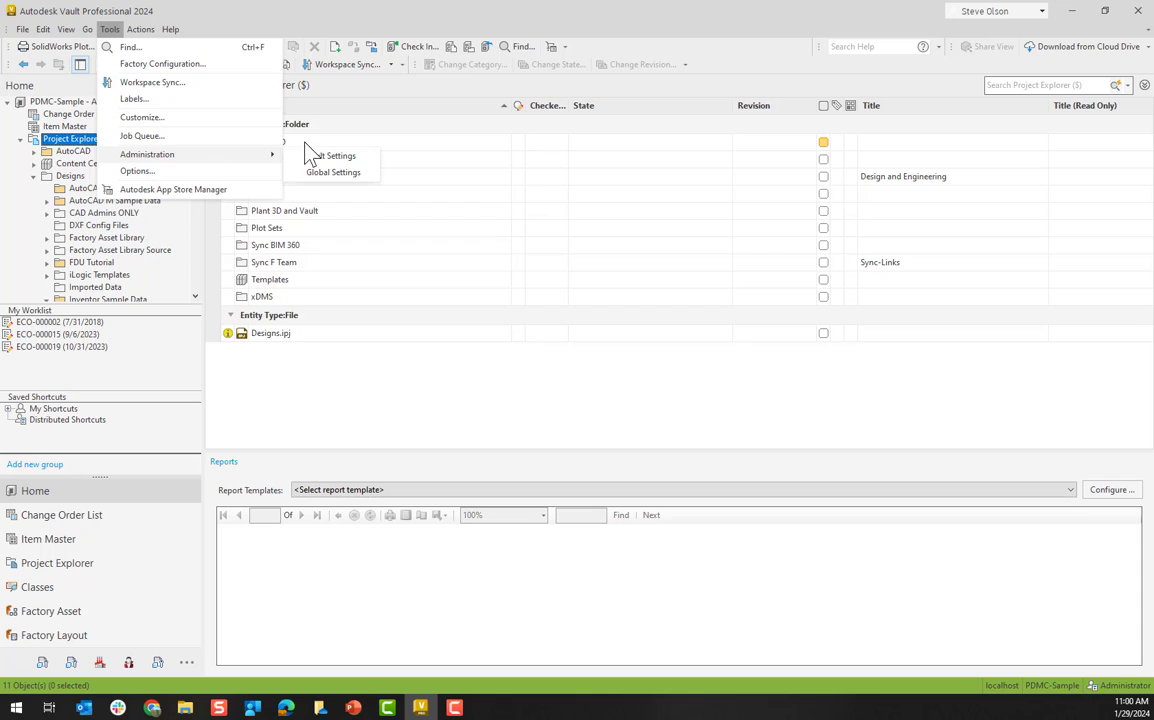
{"action": "left_click", "coordinate": [331, 156]}
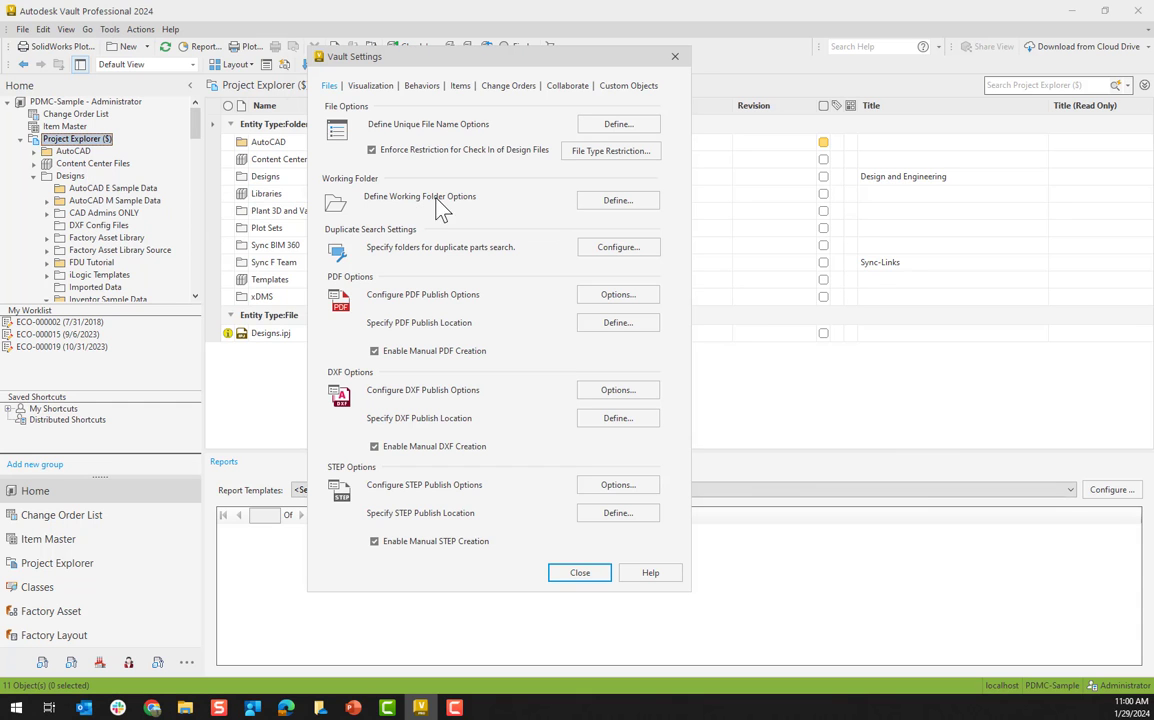
{"action": "left_click", "coordinate": [424, 88]}
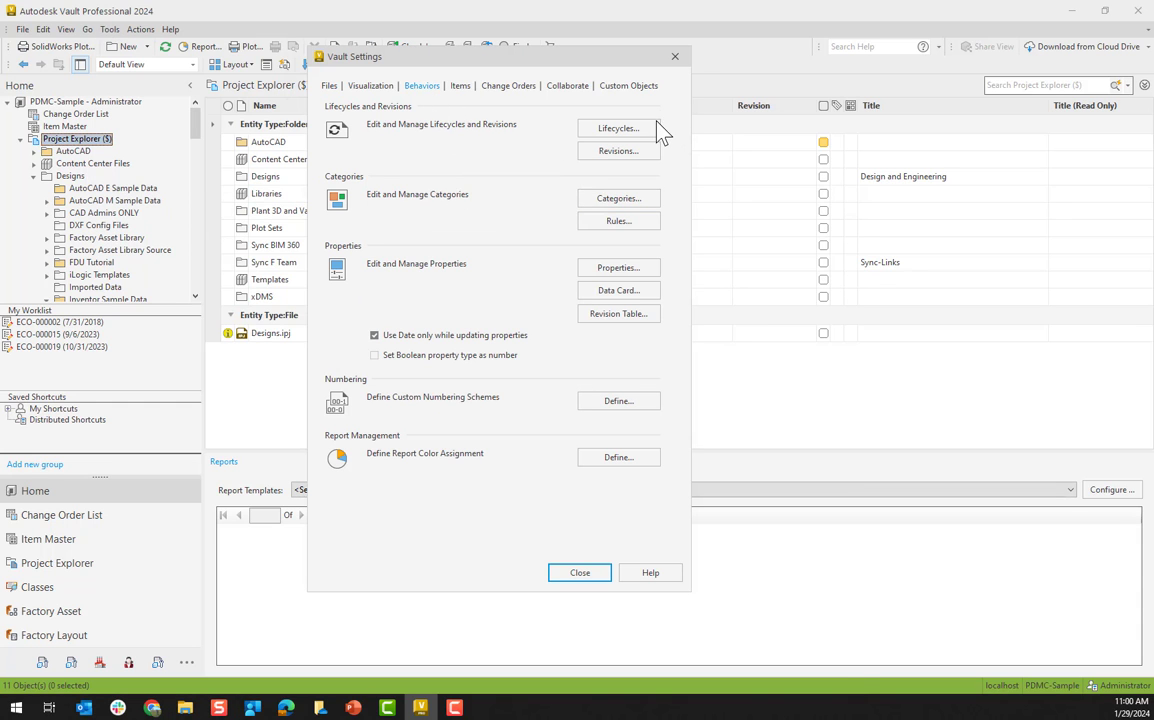
{"action": "left_click", "coordinate": [648, 132]}
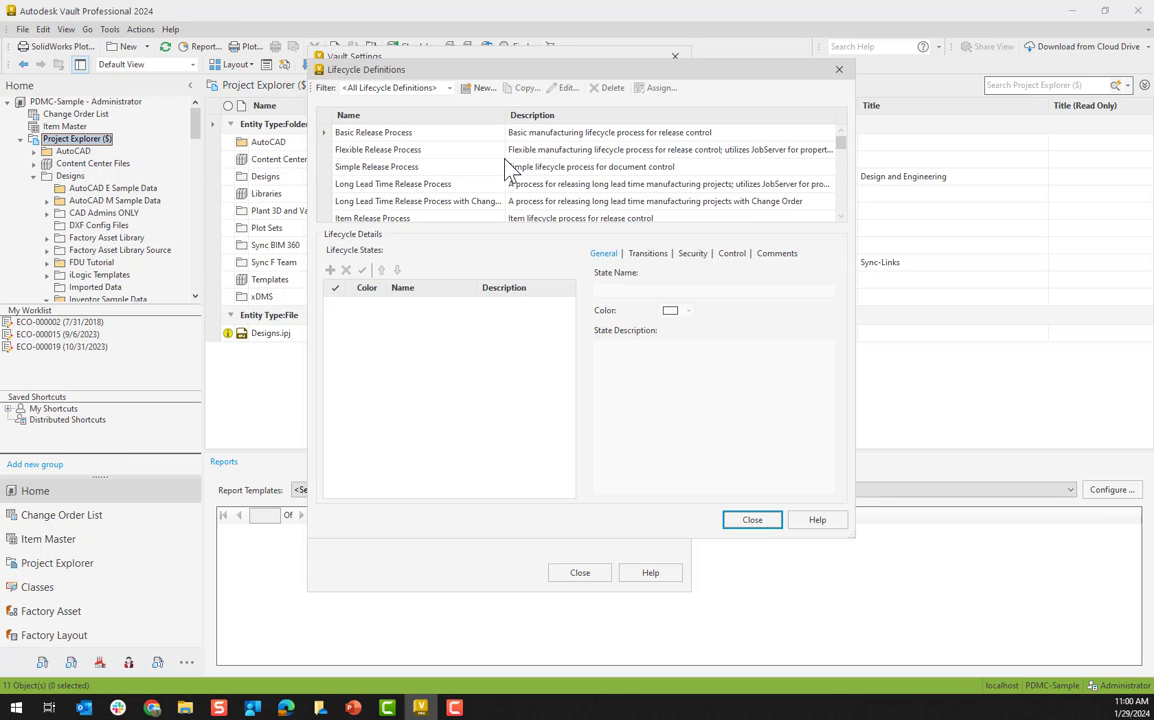
Step: Open the PLM Release Process lifecycle definition and examine the security settings of its Out to Contractor state
{"action": "scroll", "coordinate": [425, 172], "scroll_direction": "down", "scroll_amount": 4}
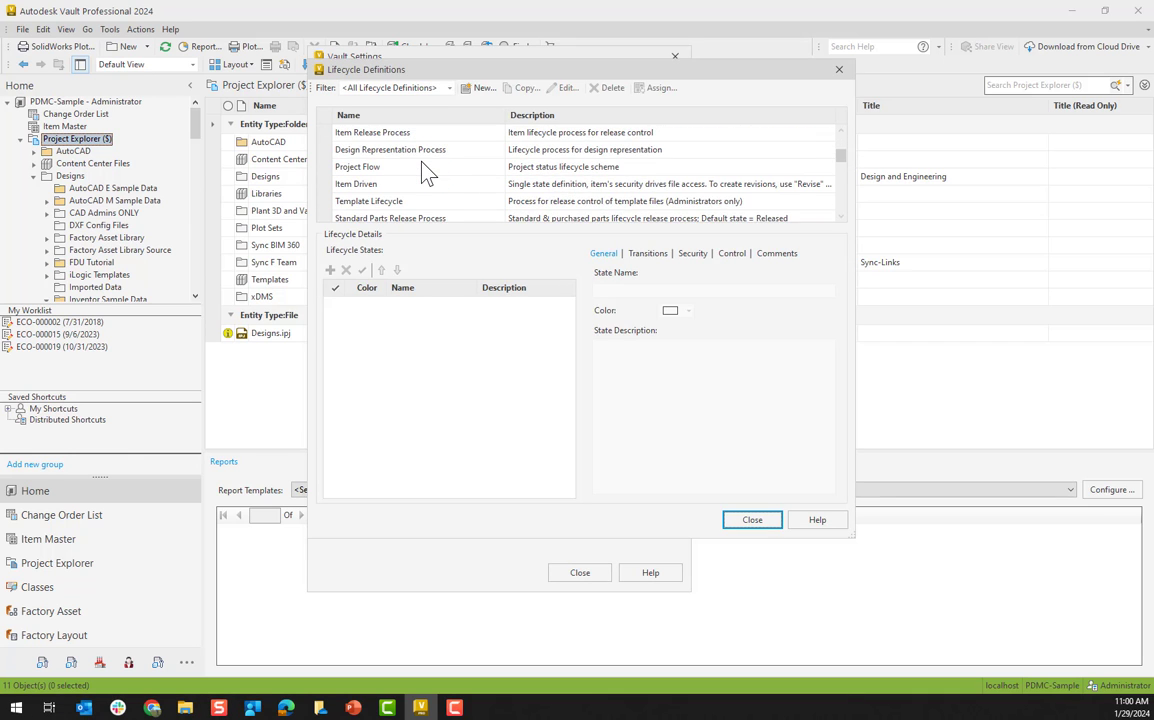
{"action": "scroll", "coordinate": [425, 172], "scroll_direction": "down", "scroll_amount": 3}
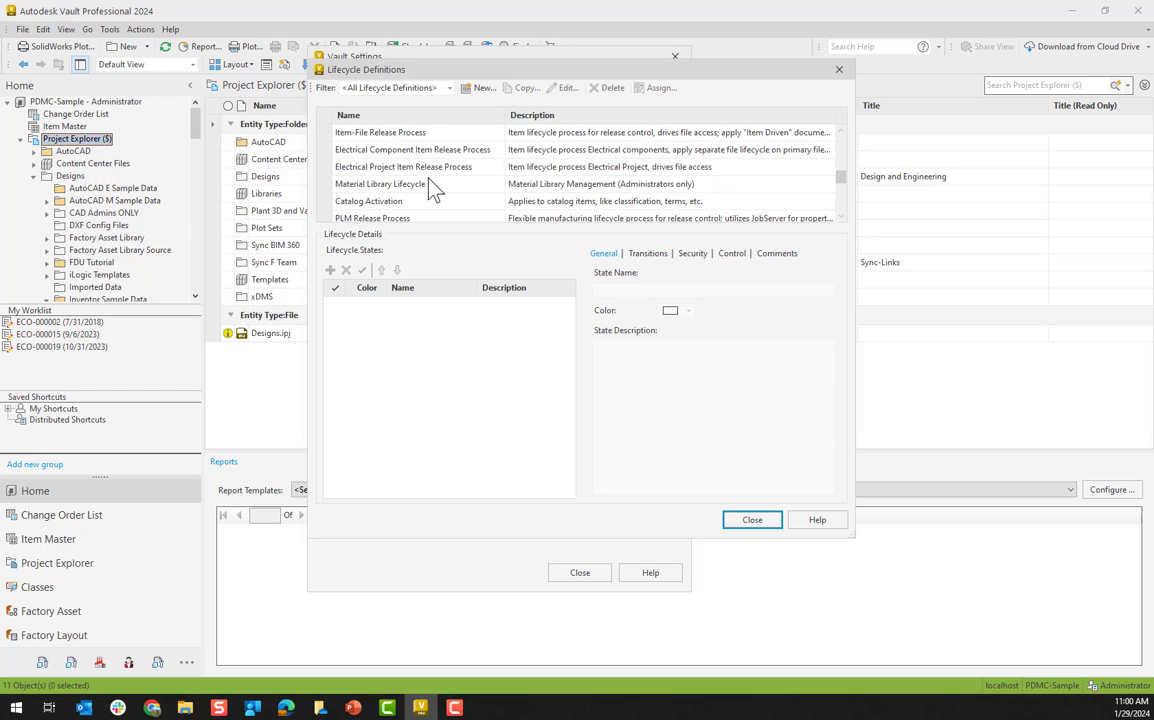
{"action": "left_click", "coordinate": [430, 217]}
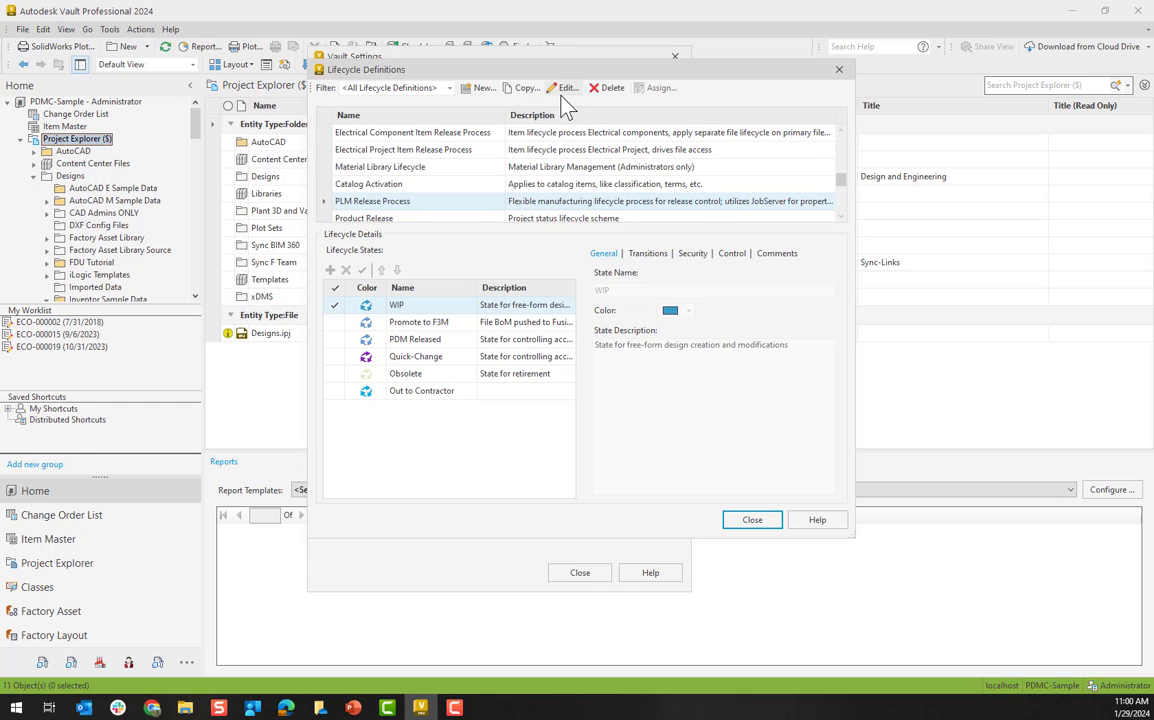
{"action": "double_click", "coordinate": [550, 201]}
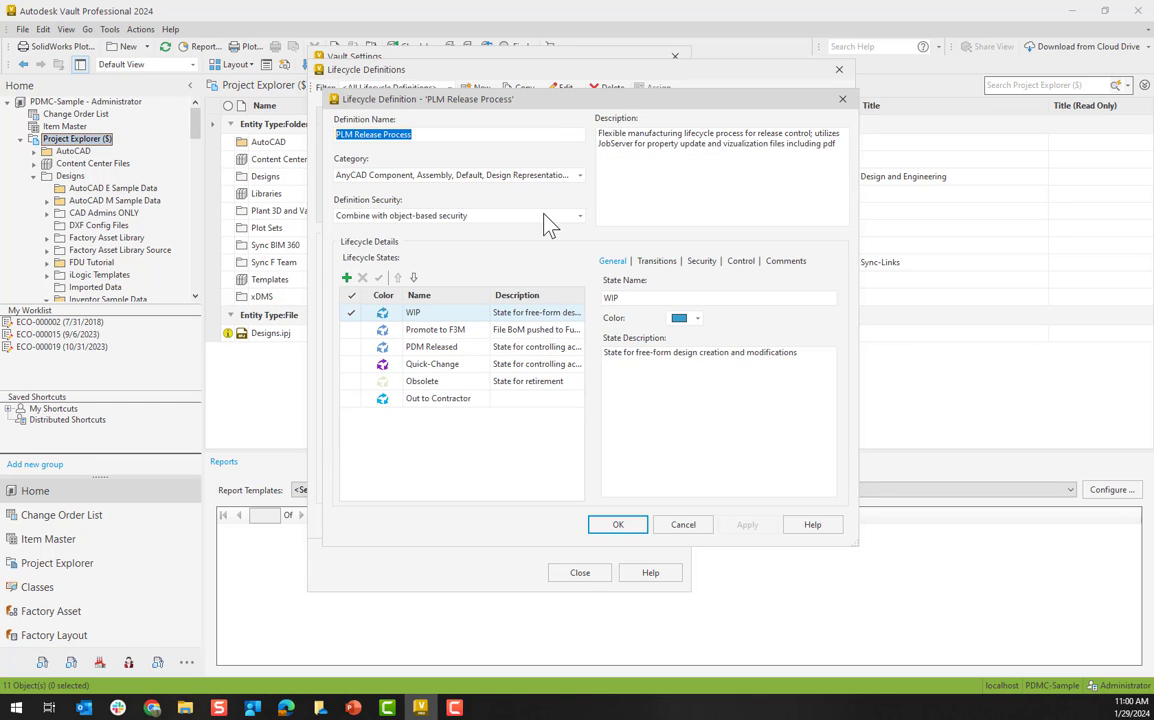
{"action": "left_click", "coordinate": [456, 400]}
{"action": "left_click", "coordinate": [701, 262]}
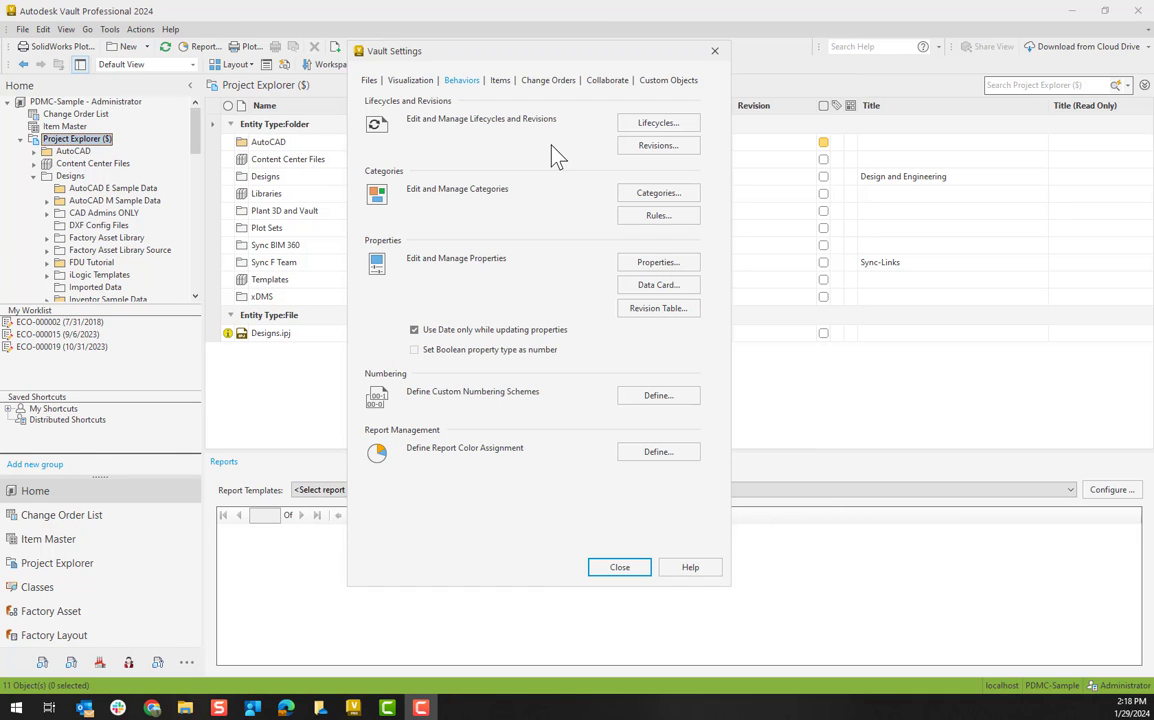
Step: Open the Vault-Fusion Sync cloud drive mapping for editing from the vault's collaboration settings
{"action": "left_click", "coordinate": [606, 82]}
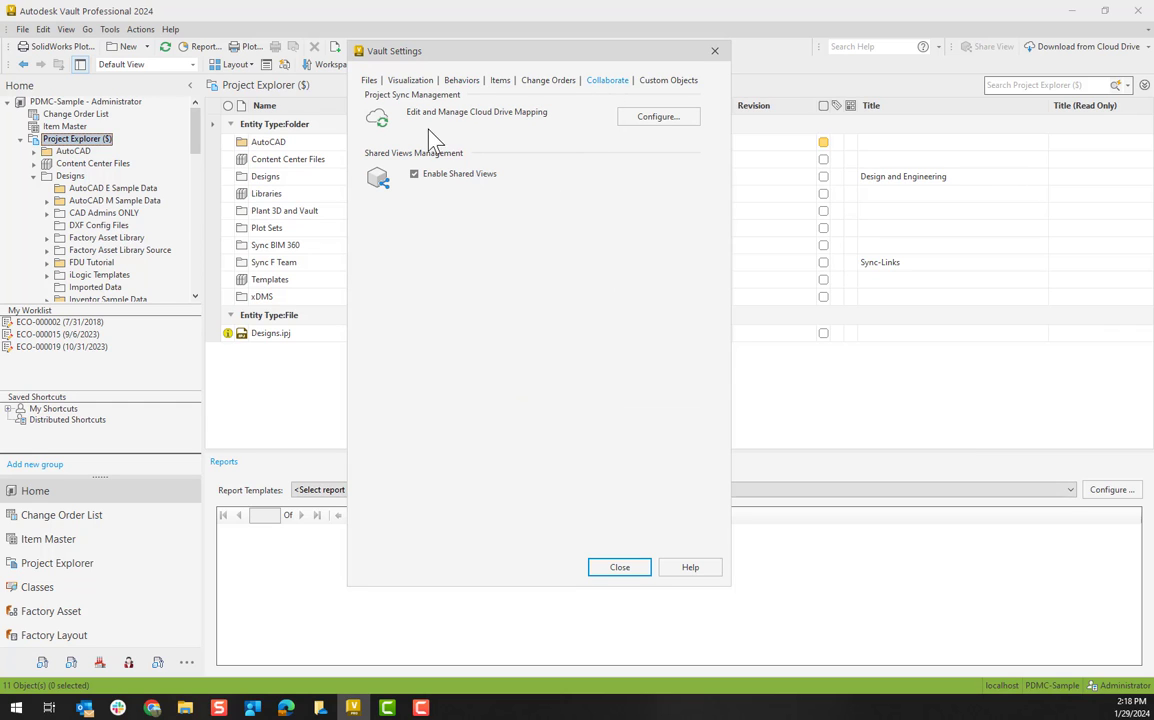
{"action": "left_click", "coordinate": [664, 120]}
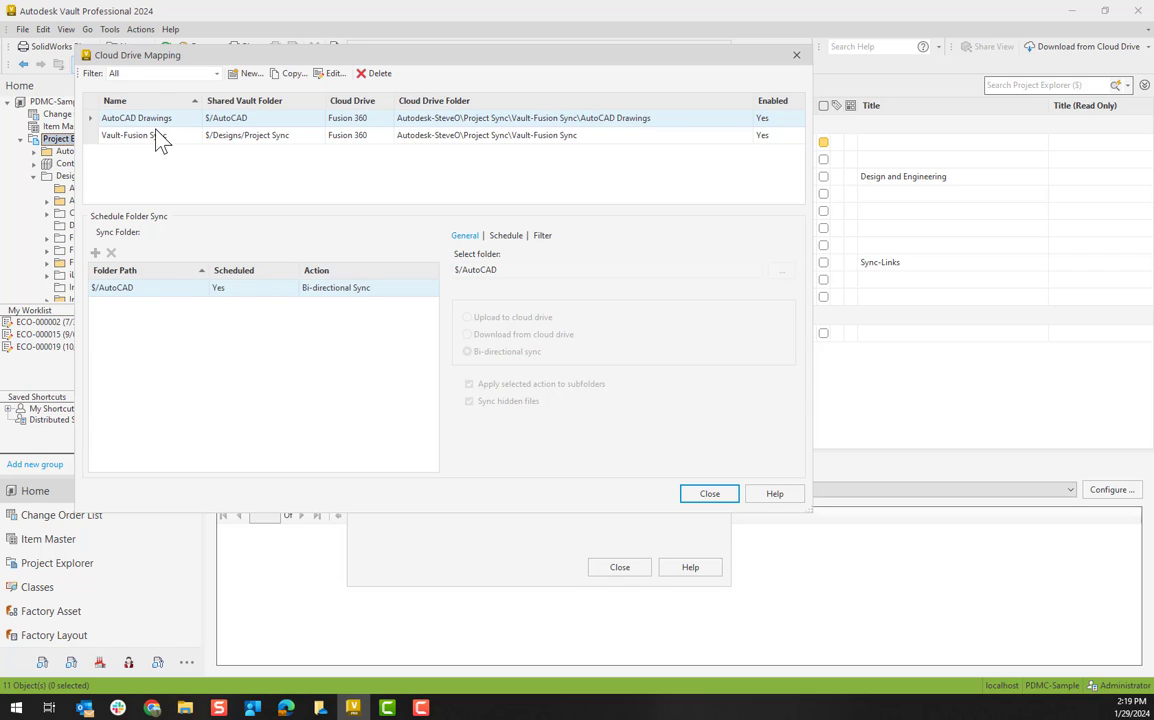
{"action": "left_click", "coordinate": [158, 138]}
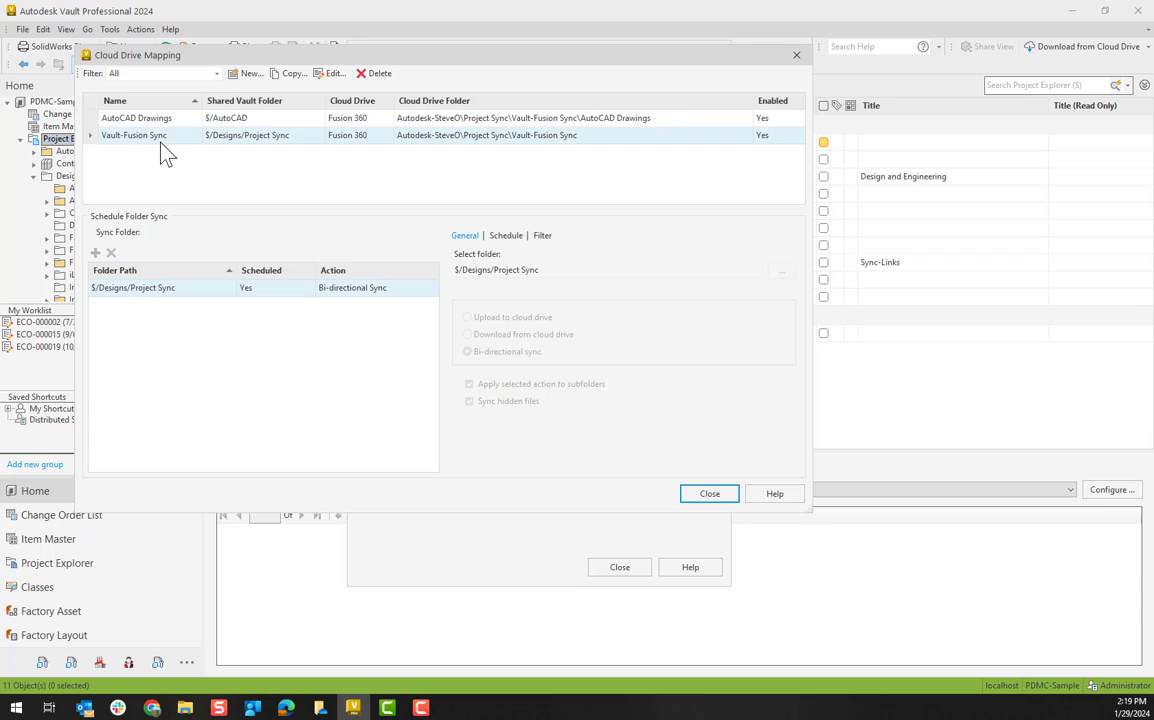
{"action": "left_click", "coordinate": [336, 75]}
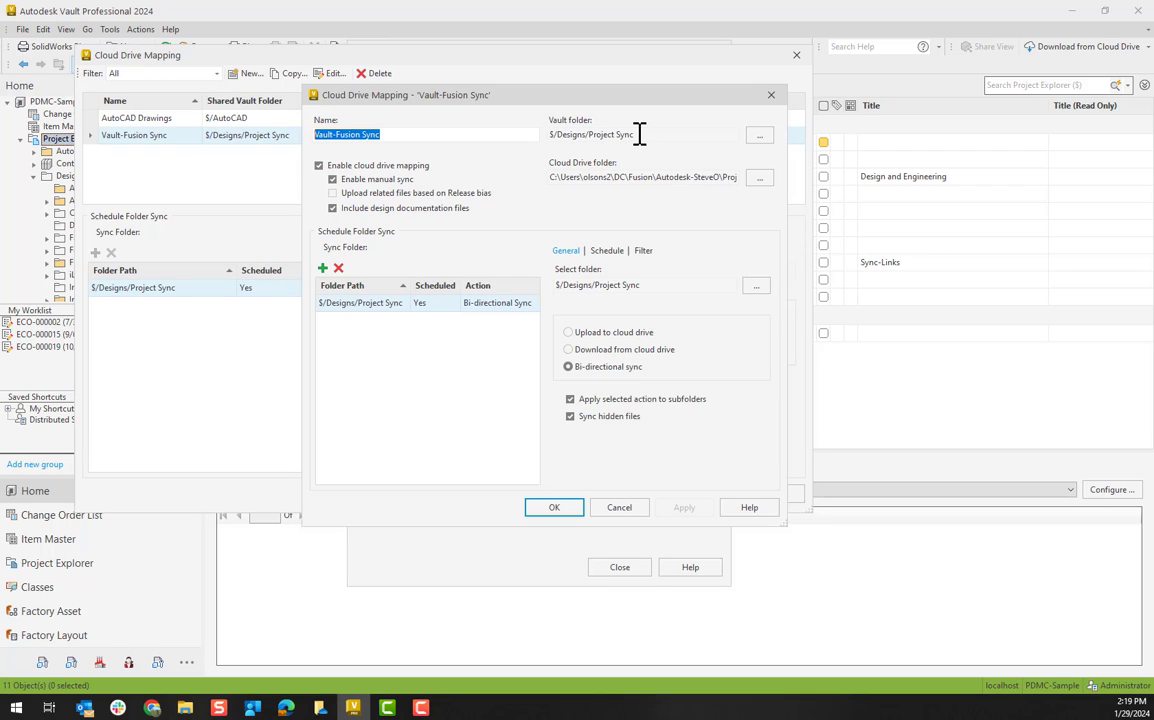
Step: Browse the selectable vault folders and the Fusion 360 cloud folders inside Project Sync without changing the mapping's folders
{"action": "left_click", "coordinate": [760, 138]}
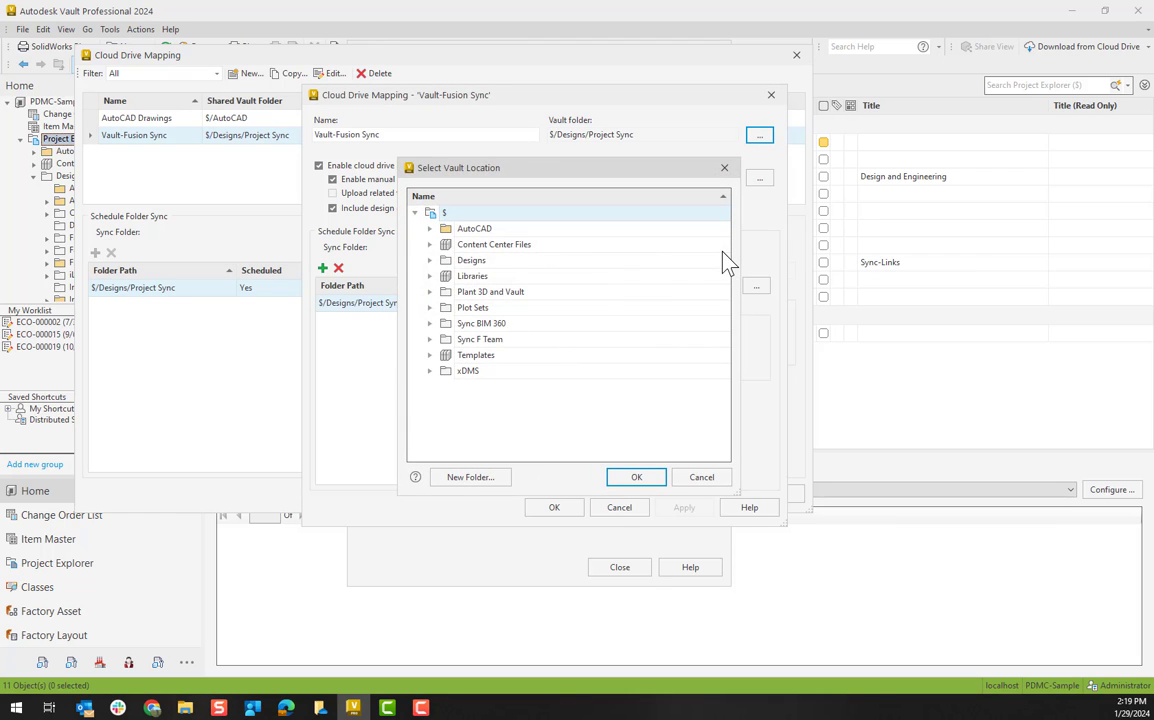
{"action": "left_click", "coordinate": [708, 478]}
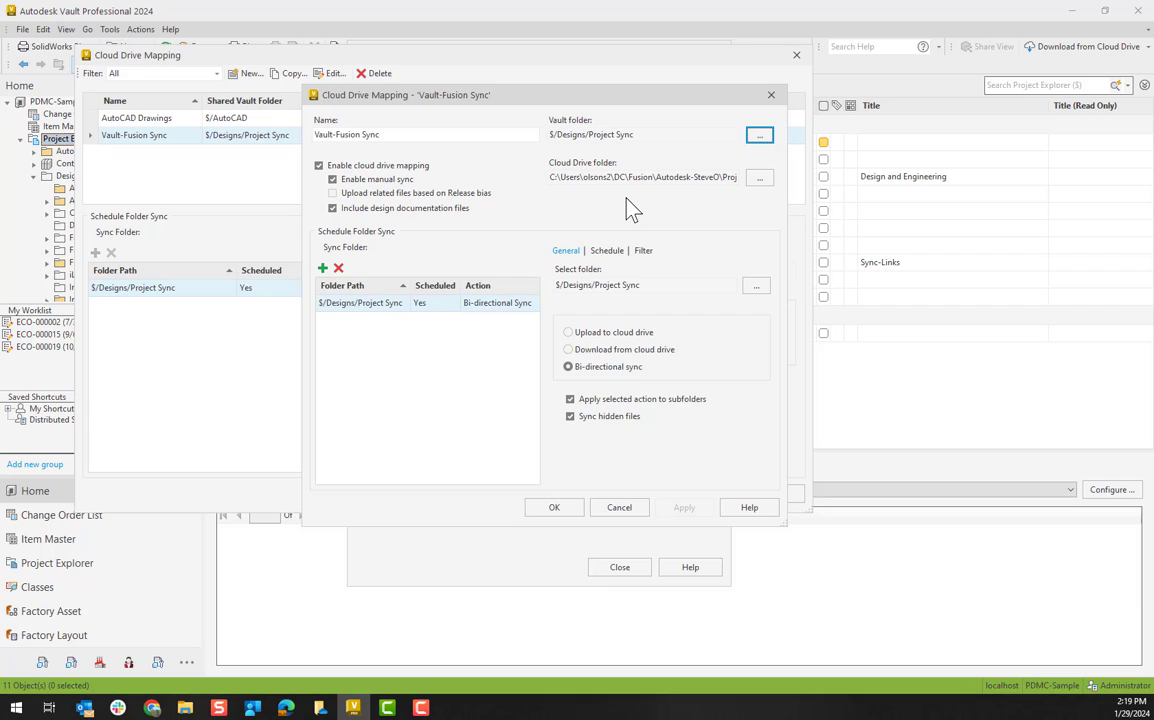
{"action": "left_click", "coordinate": [760, 177]}
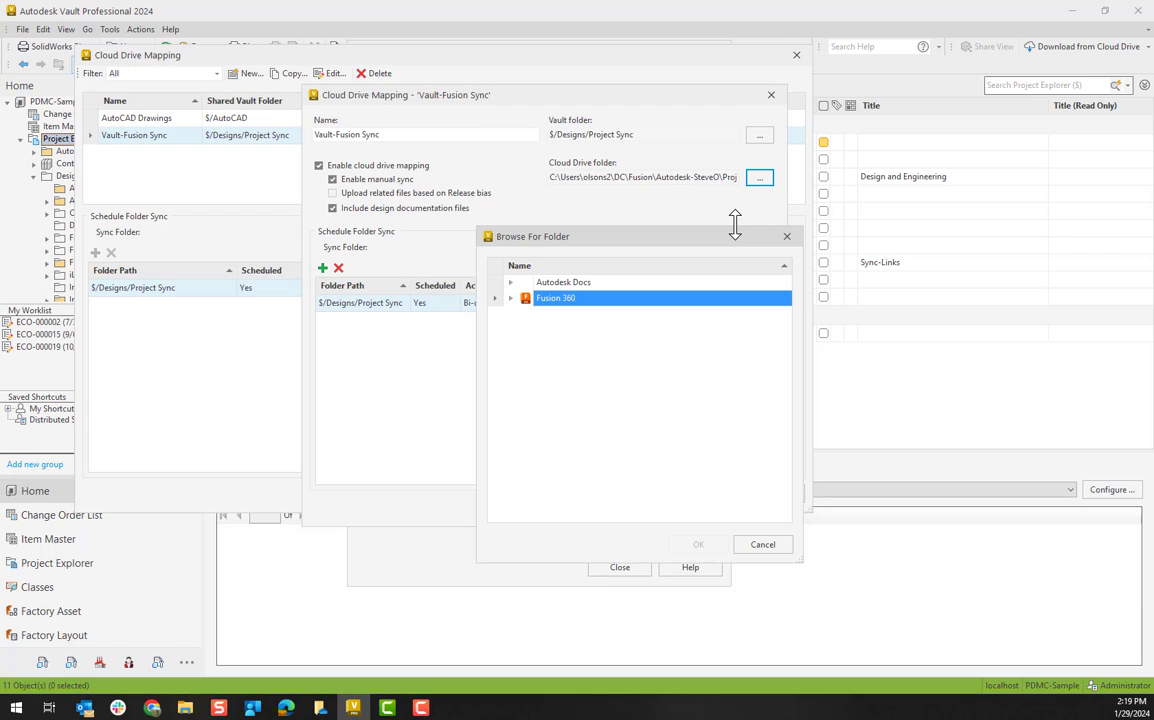
{"action": "left_click", "coordinate": [510, 282]}
{"action": "left_click", "coordinate": [510, 313]}
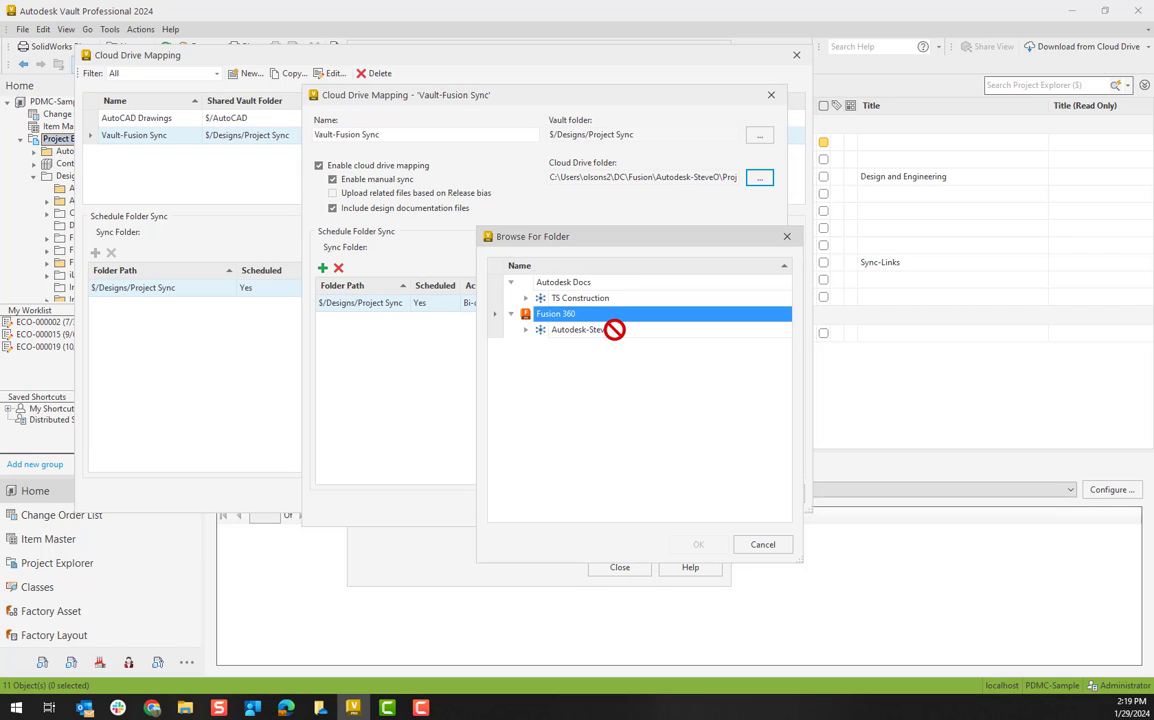
{"action": "left_click", "coordinate": [526, 330]}
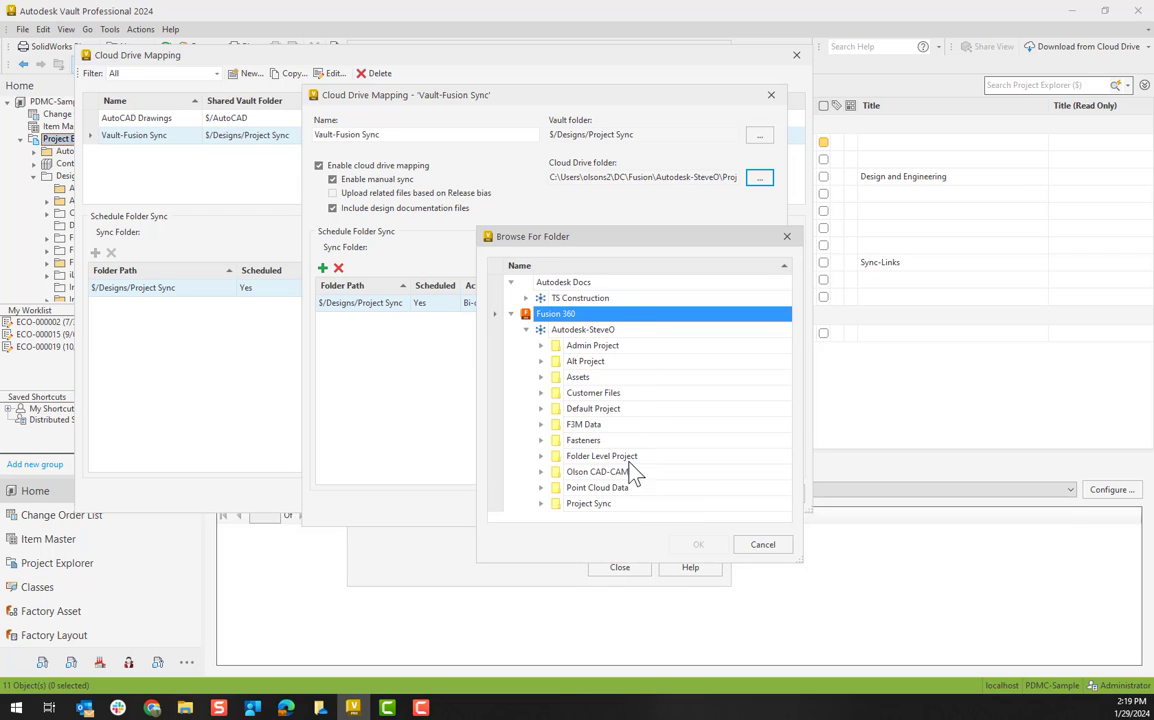
{"action": "left_click", "coordinate": [541, 504]}
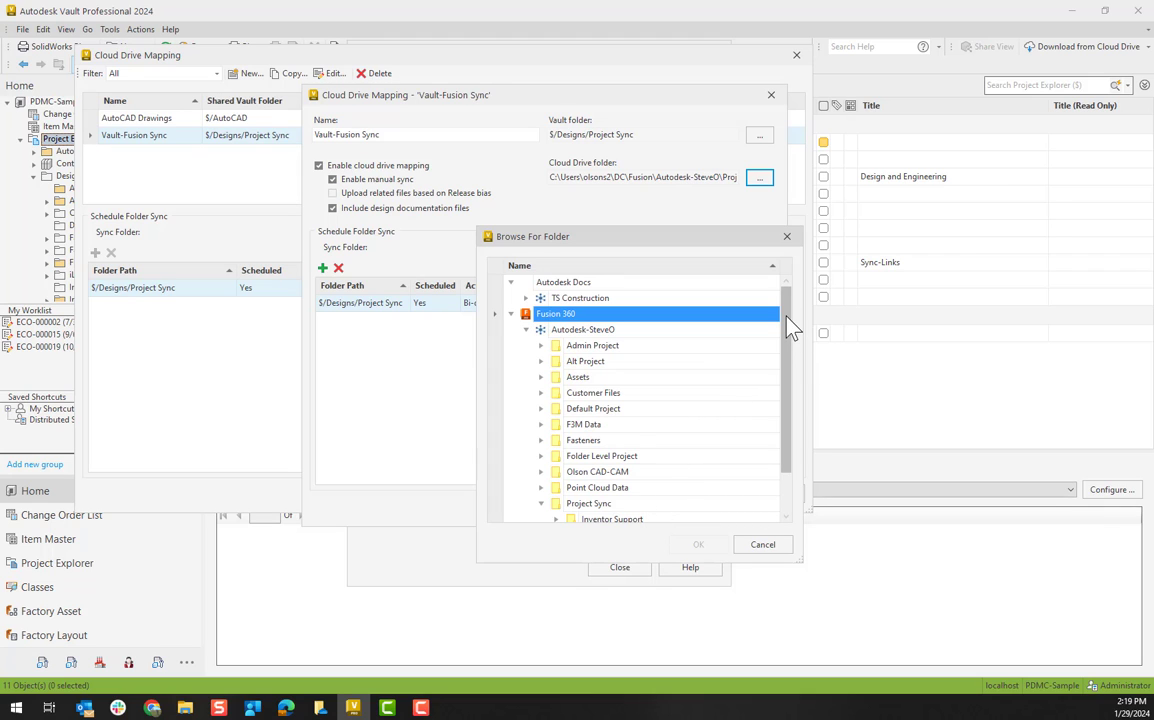
{"action": "left_click_drag", "start_coordinate": [788, 329], "coordinate": [790, 385]}
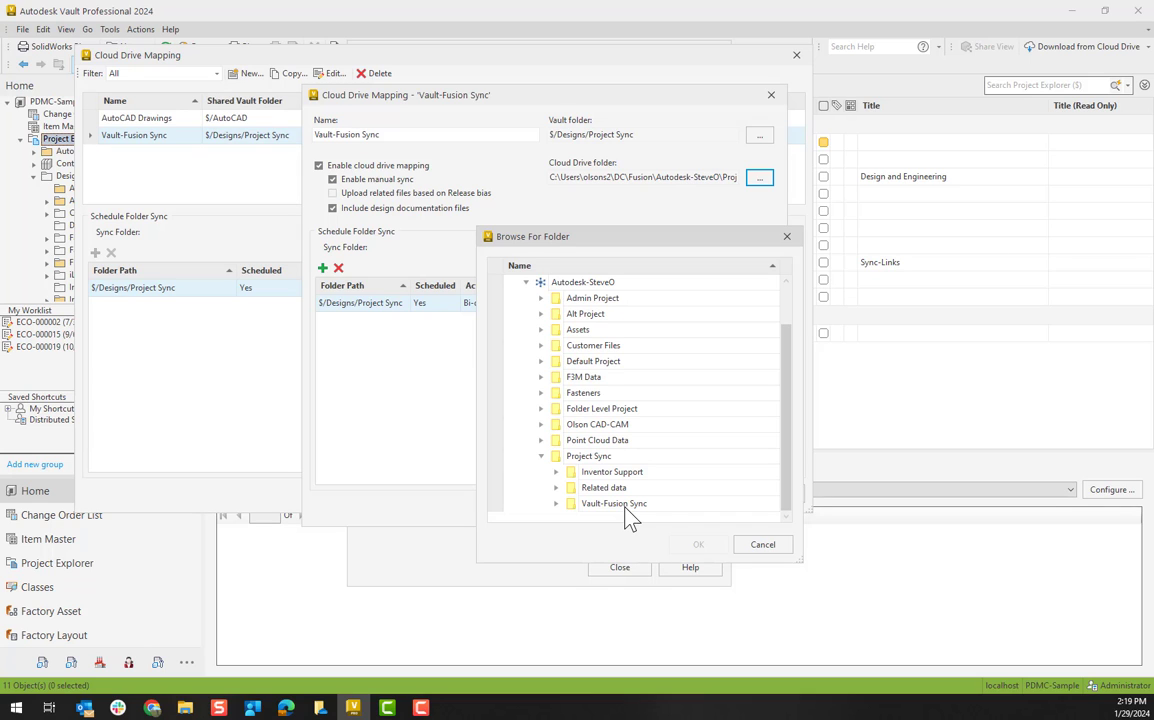
{"action": "left_click", "coordinate": [771, 548]}
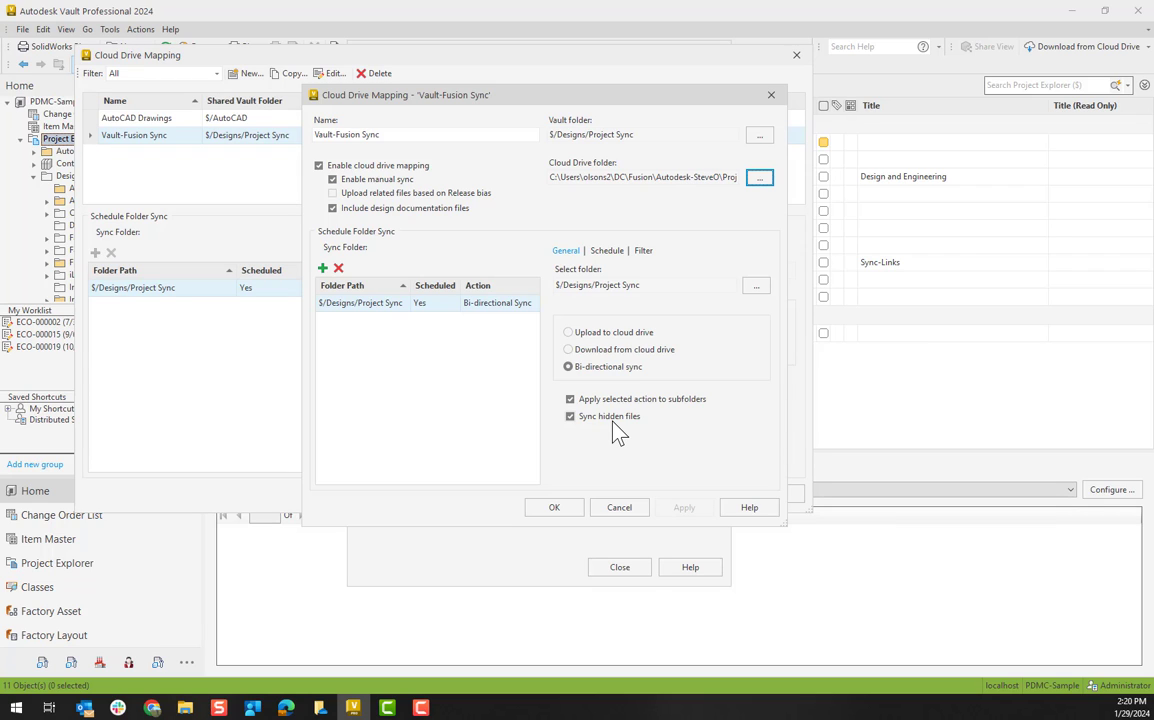
Step: Try the hourly interval option for the Project Sync folder's synchronization and return the schedule to daily
{"action": "left_click", "coordinate": [605, 252]}
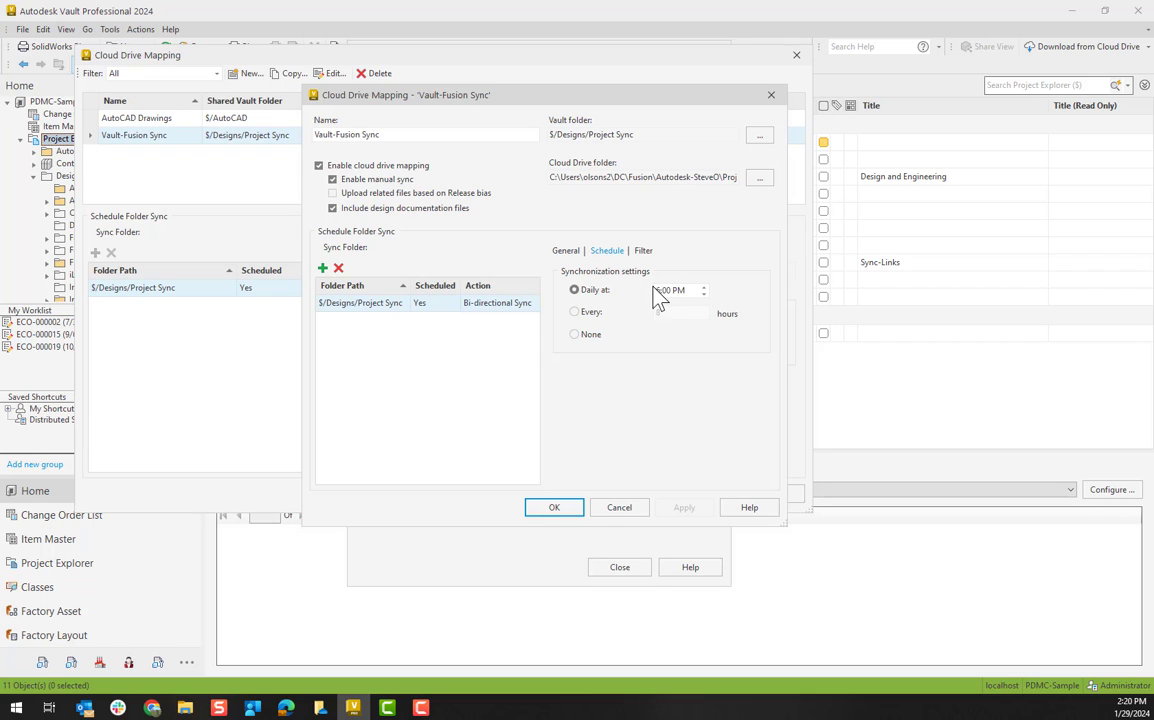
{"action": "left_click", "coordinate": [575, 312]}
{"action": "double_click", "coordinate": [667, 312]}
{"action": "left_click", "coordinate": [575, 291]}
Step: Check the upload filter for files whose State contains Out to Contractor, save the mapping, and close the mapping list
{"action": "left_click", "coordinate": [643, 251]}
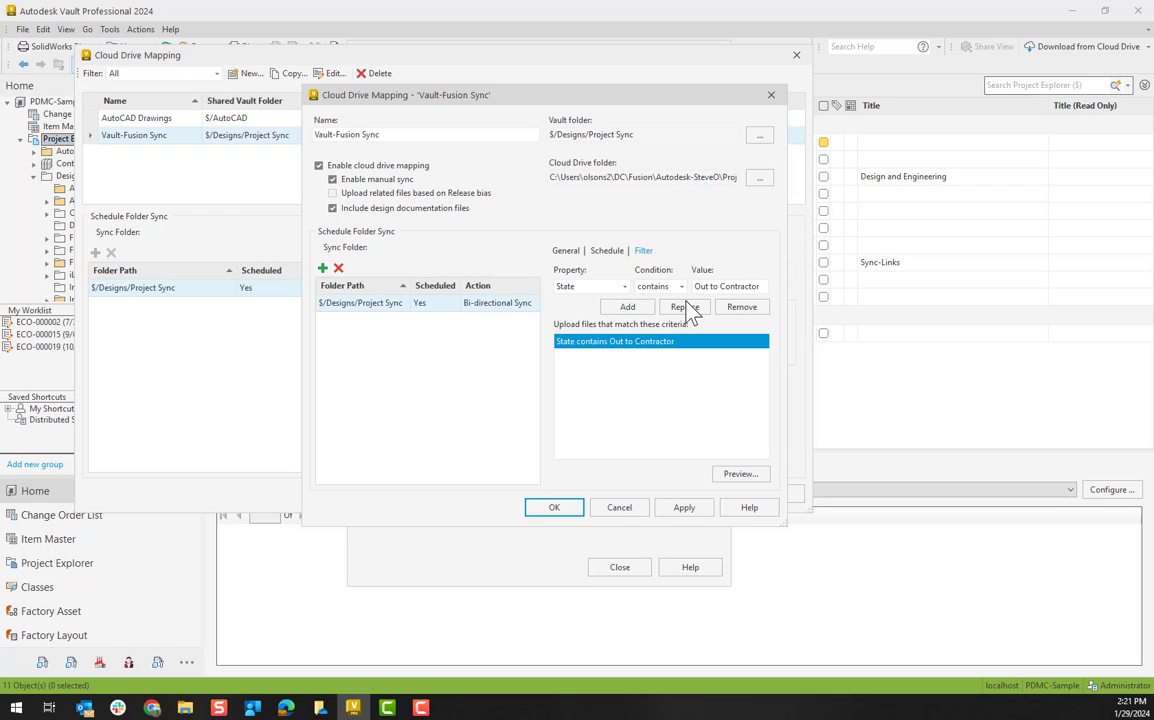
{"action": "left_click", "coordinate": [578, 512]}
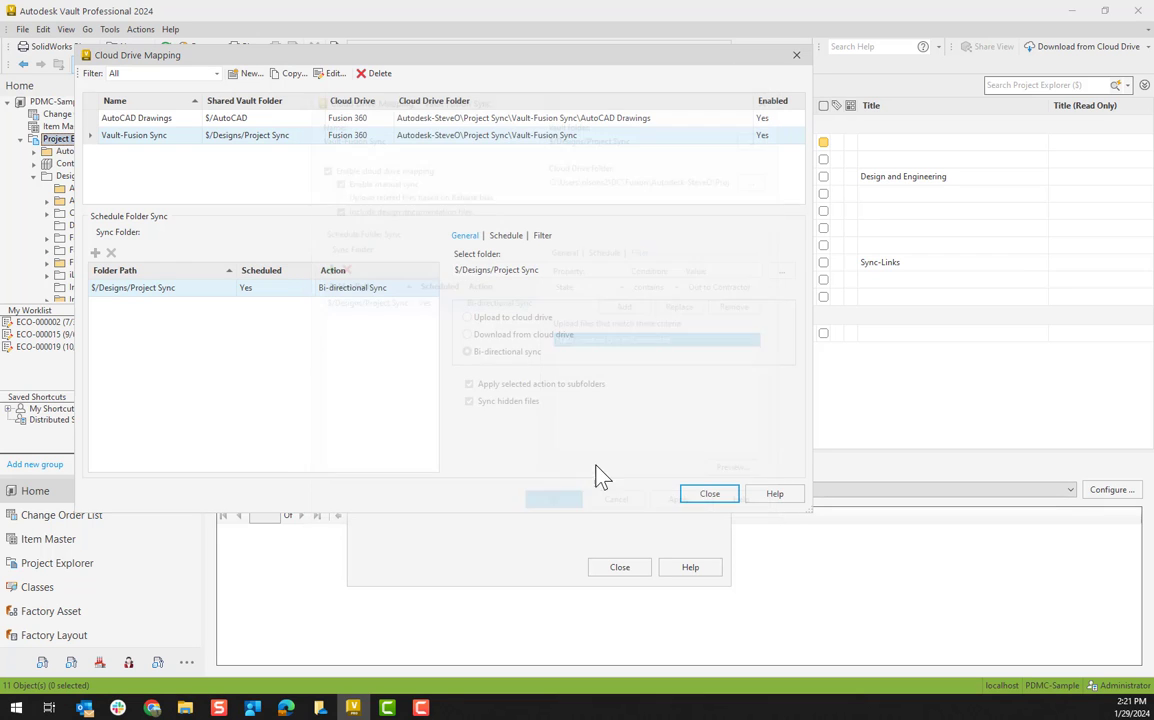
{"action": "left_click", "coordinate": [700, 495]}
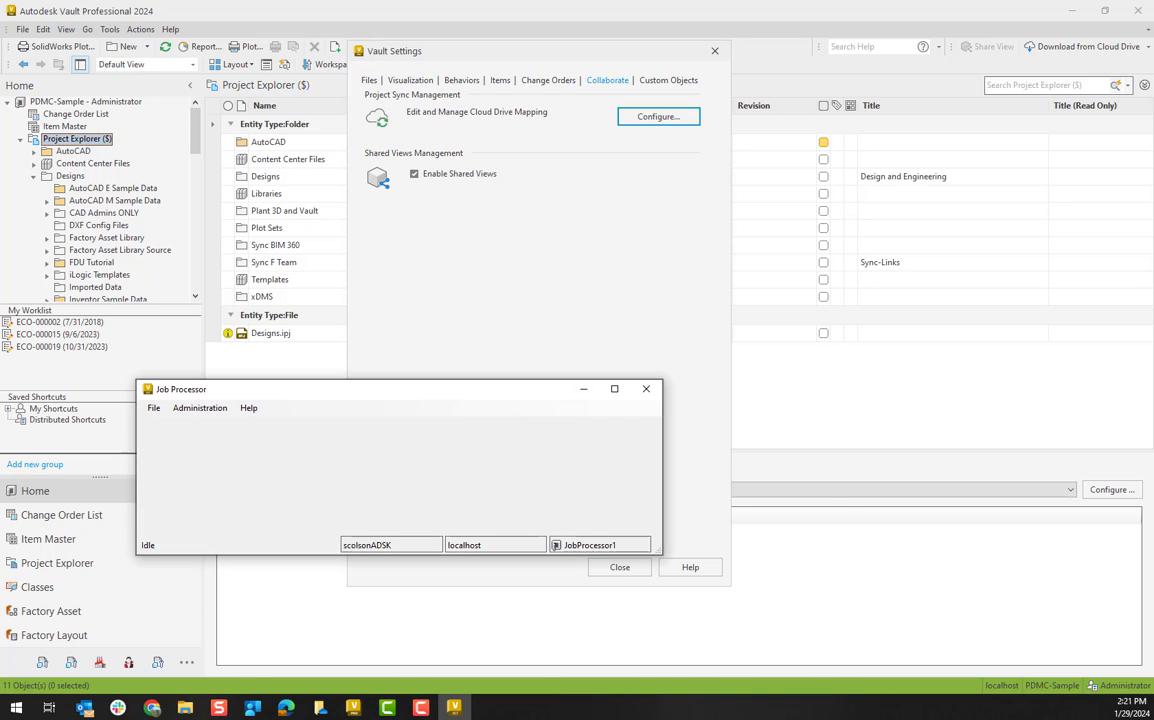
Step: In the Job Processor, examine the enabled job types, including the vault sync jobs for manual and scheduled transfers
{"action": "left_click_drag", "start_coordinate": [437, 396], "coordinate": [536, 204]}
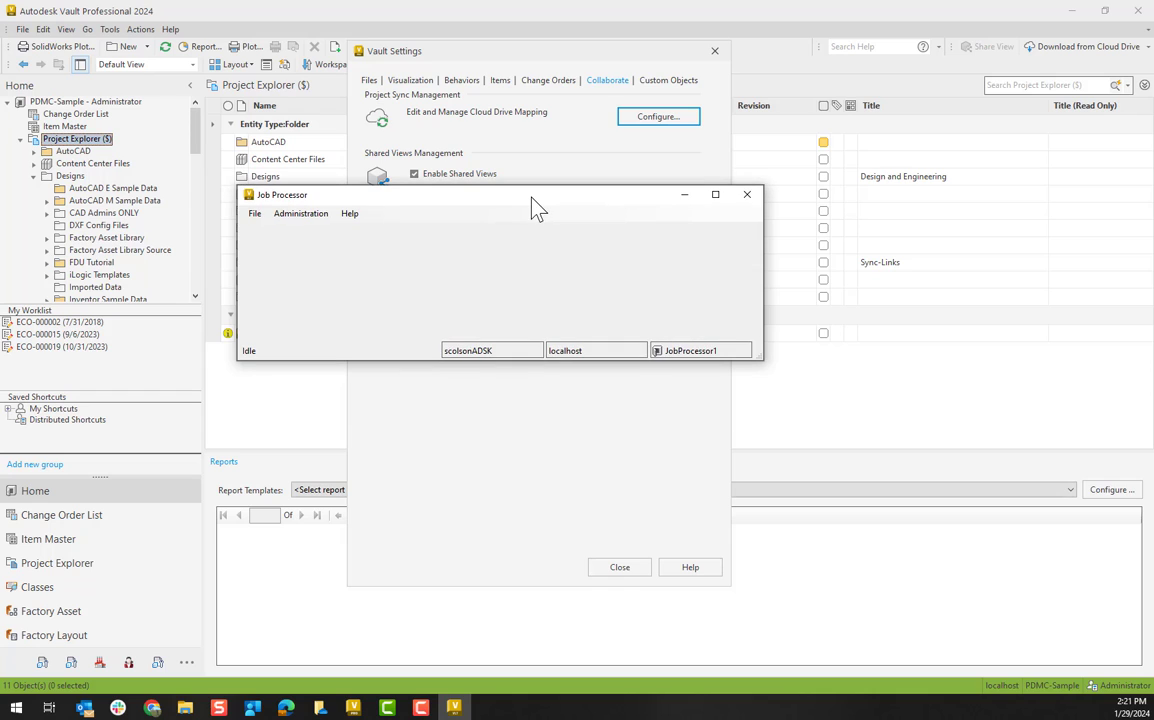
{"action": "left_click", "coordinate": [326, 218]}
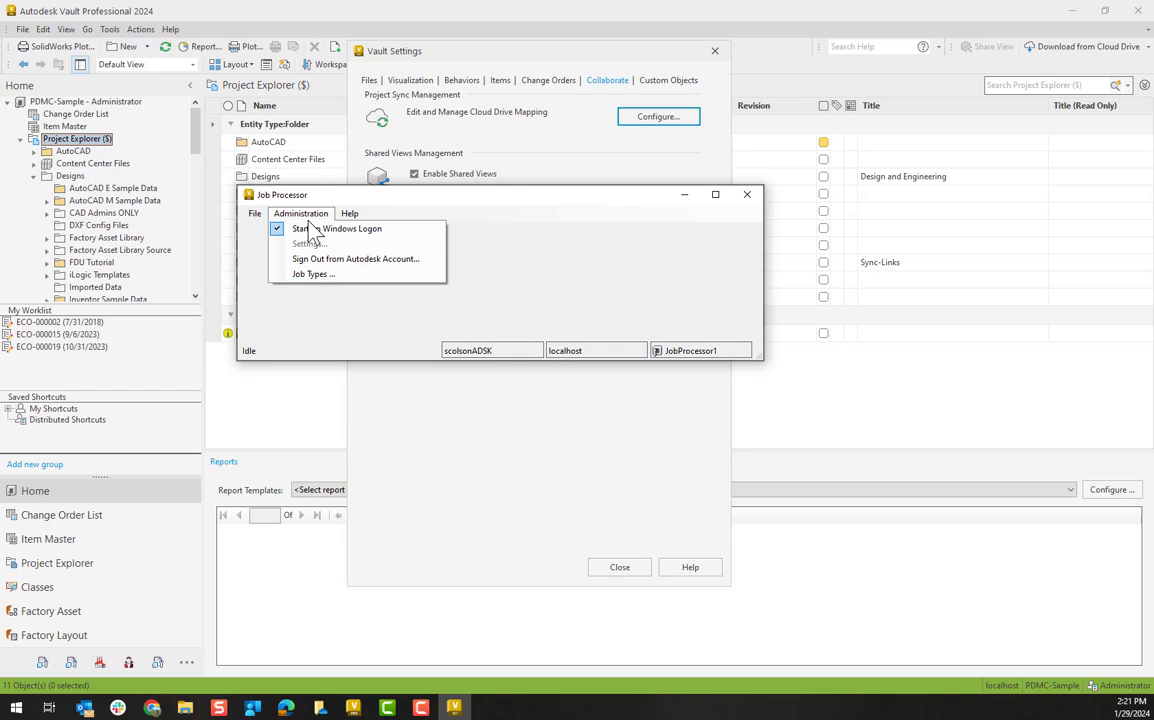
{"action": "left_click", "coordinate": [312, 274]}
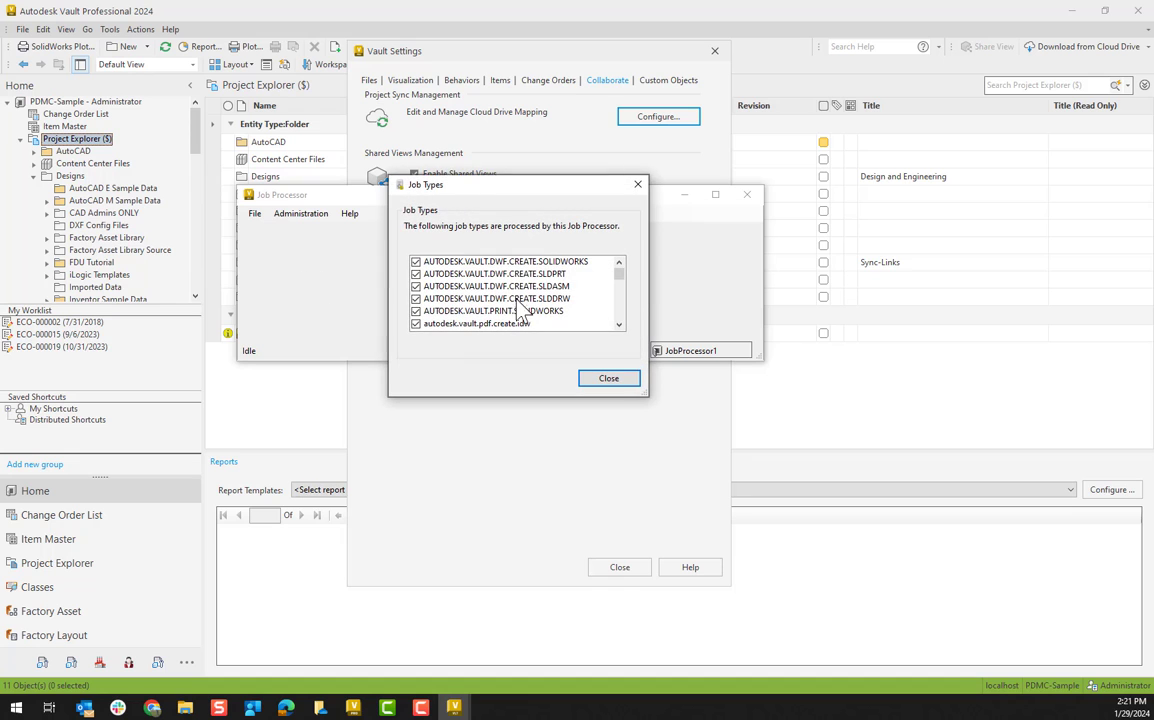
{"action": "left_click_drag", "start_coordinate": [618, 268], "coordinate": [631, 322]}
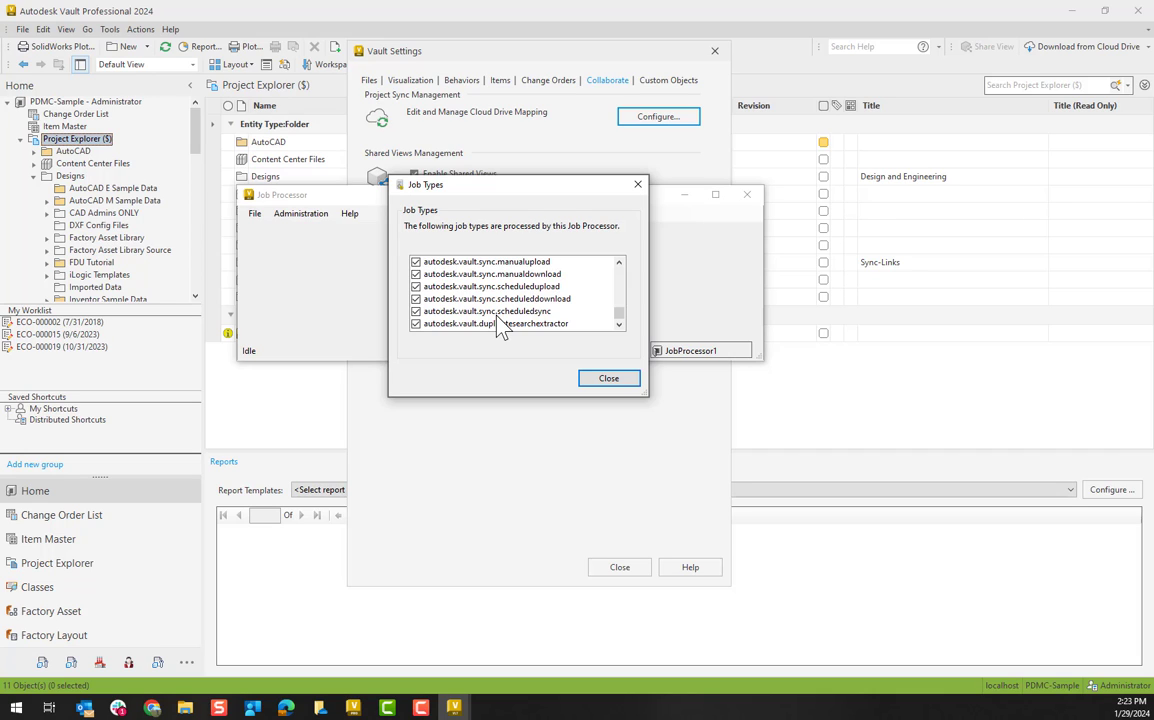
{"action": "left_click", "coordinate": [609, 381]}
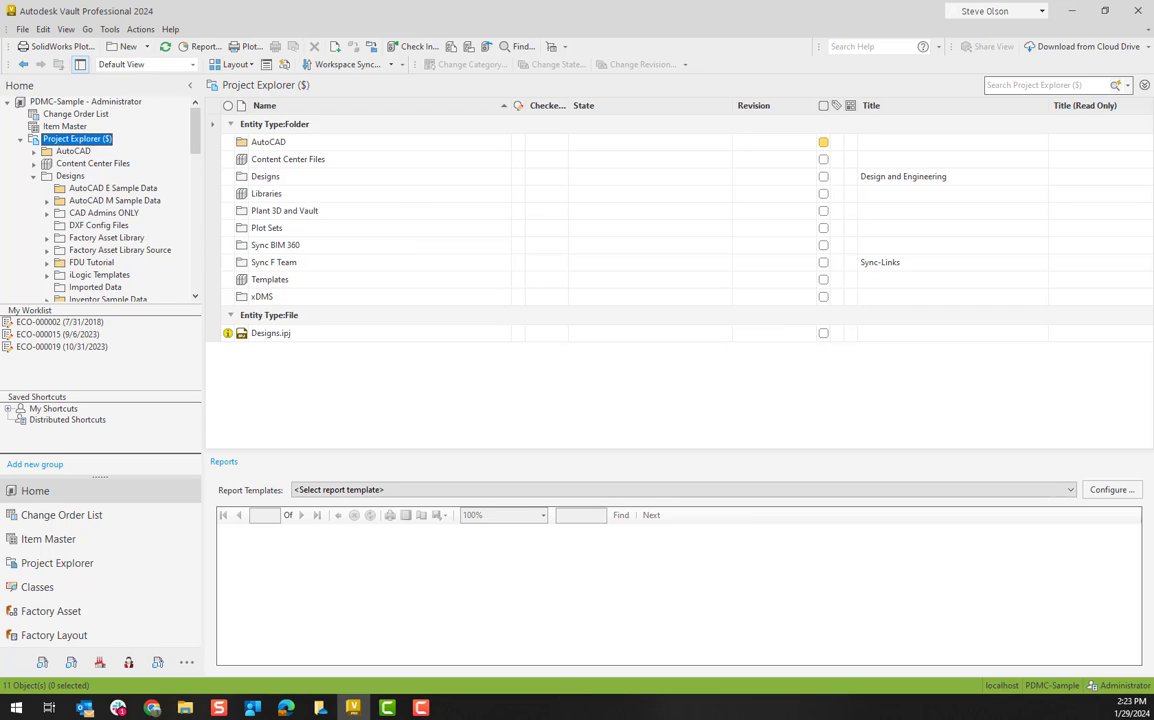
Step: Switch to Fusion Team in Chrome and look in the account options for the Desktop Connector for Fusion installer
{"action": "left_click", "coordinate": [152, 708]}
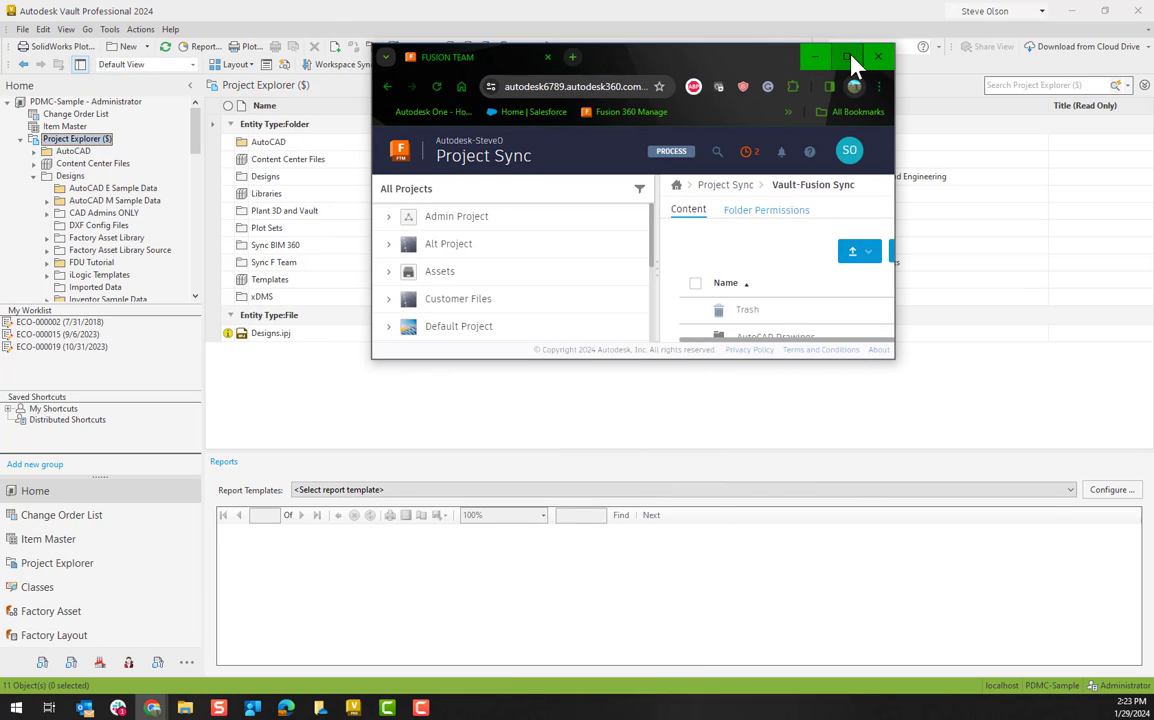
{"action": "left_click", "coordinate": [849, 58]}
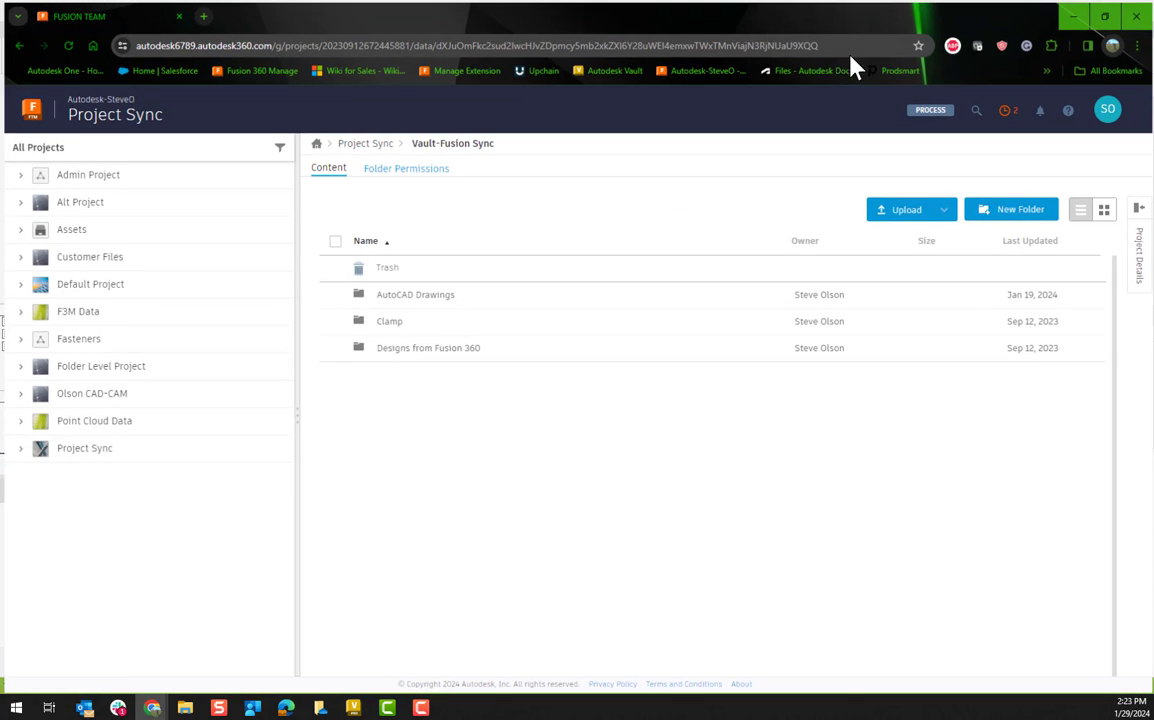
{"action": "left_click", "coordinate": [1108, 108]}
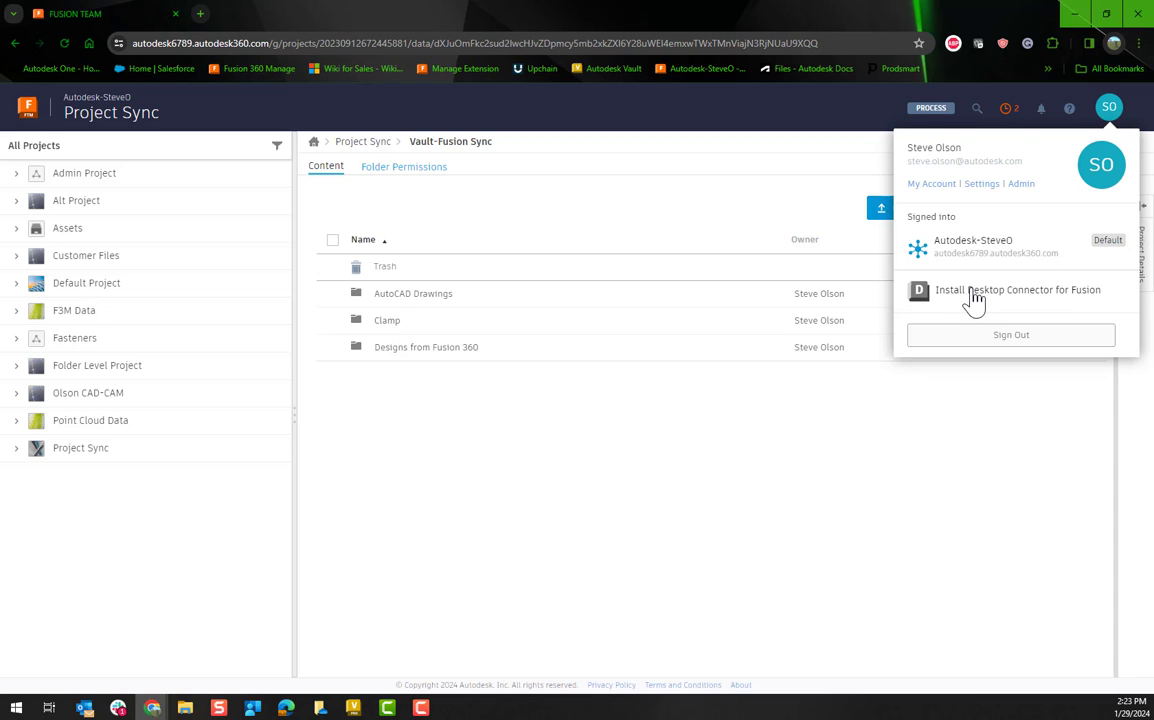
{"action": "left_click", "coordinate": [773, 343]}
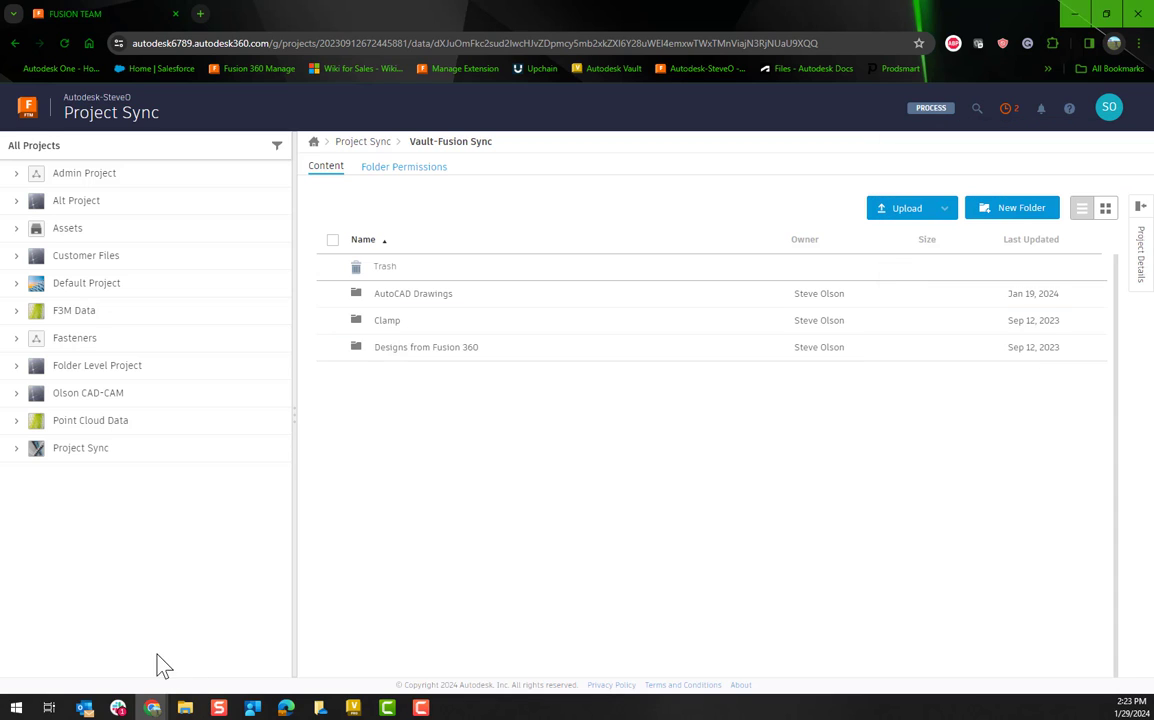
Step: In File Explorer, browse the Fusion 360 drive through the team hub and Project Sync to the Clamp folder inside Vault-Fusion Sync
{"action": "left_click", "coordinate": [185, 707]}
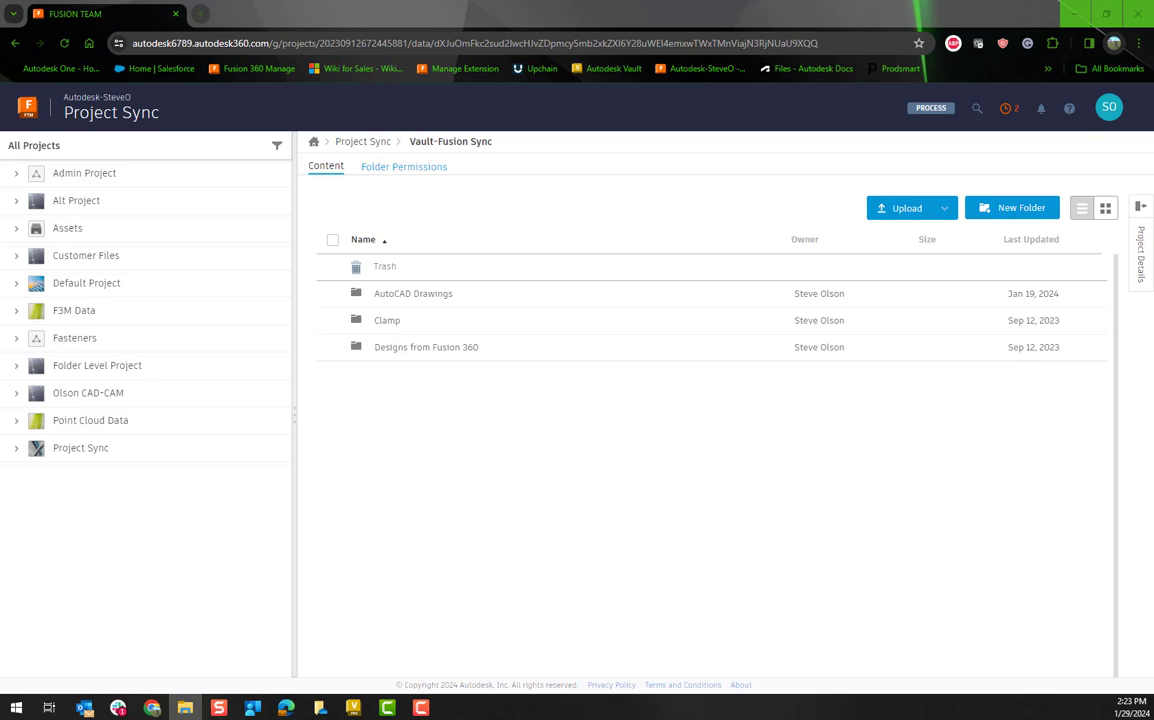
{"action": "left_click_drag", "start_coordinate": [792, 68], "coordinate": [480, 75]}
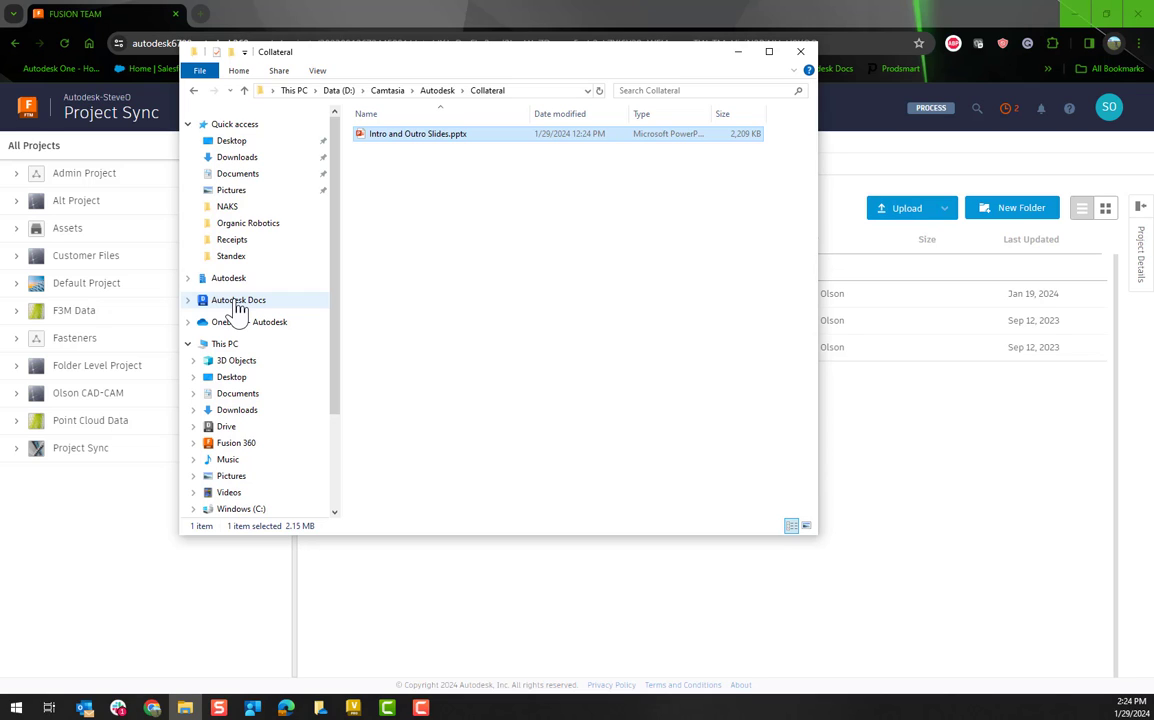
{"action": "left_click", "coordinate": [249, 448]}
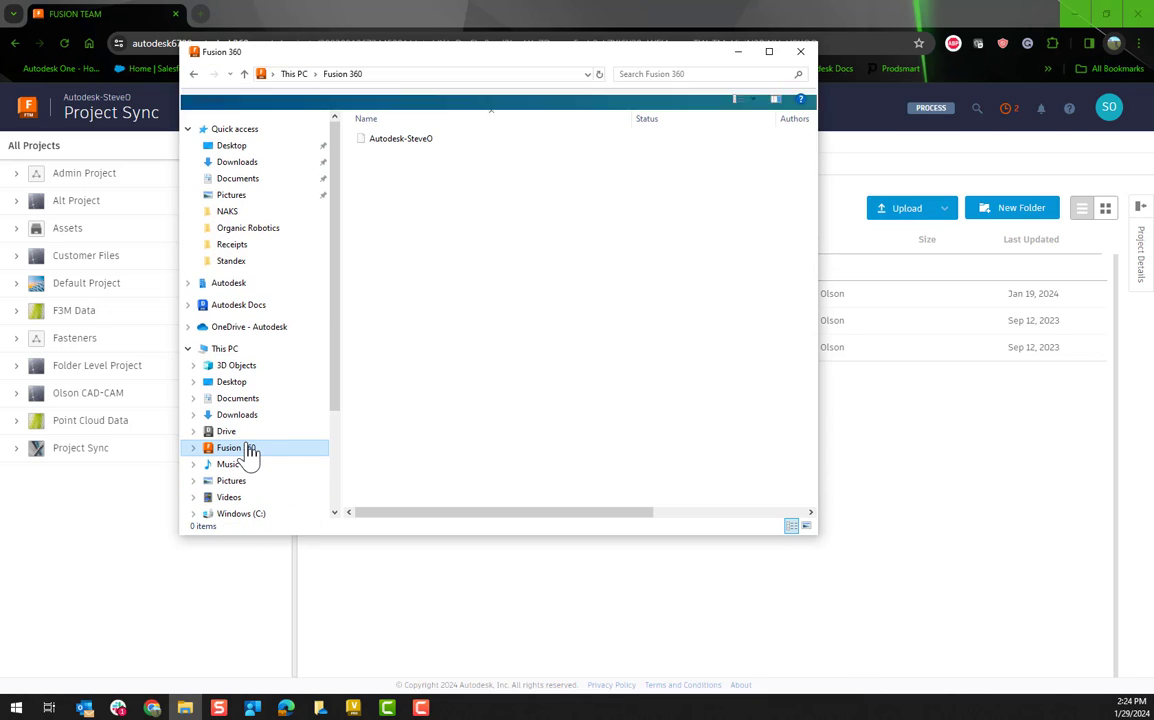
{"action": "double_click", "coordinate": [425, 147]}
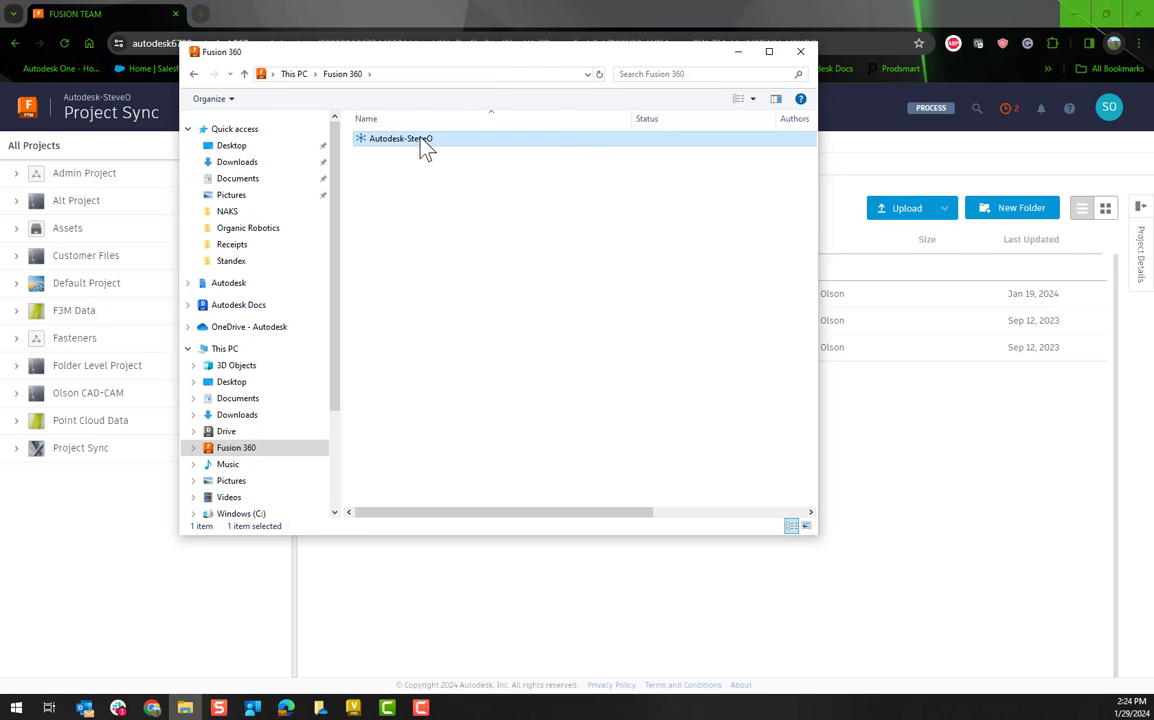
{"action": "double_click", "coordinate": [403, 284]}
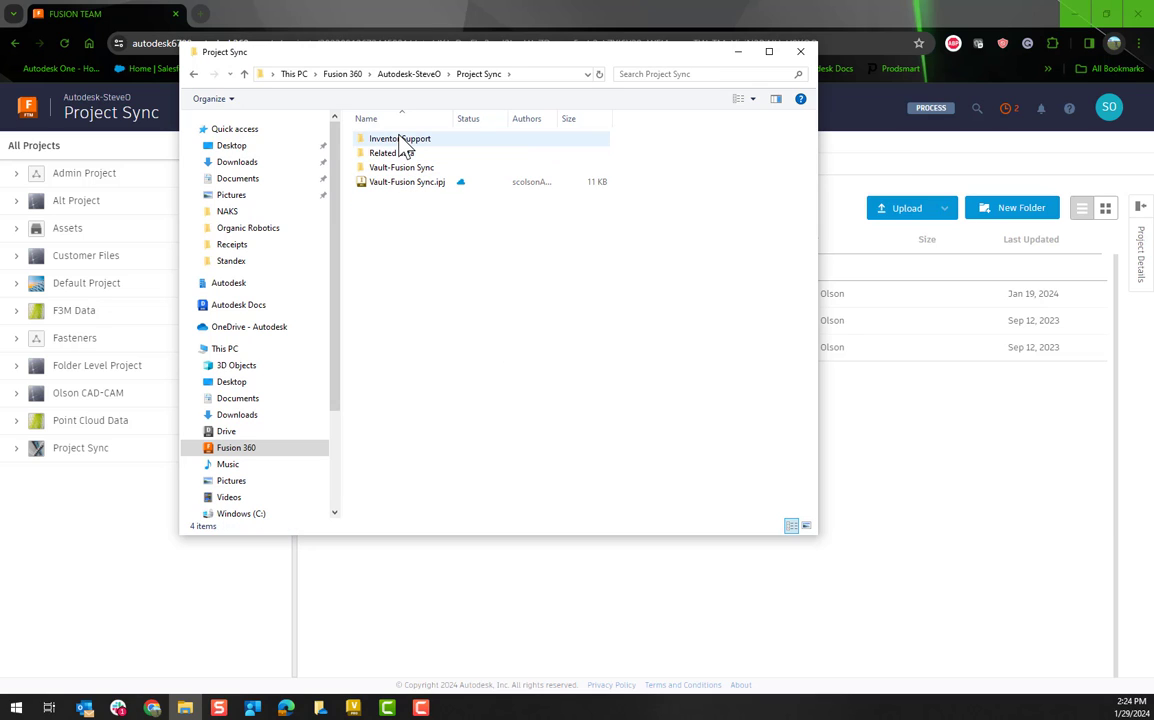
{"action": "double_click", "coordinate": [400, 169]}
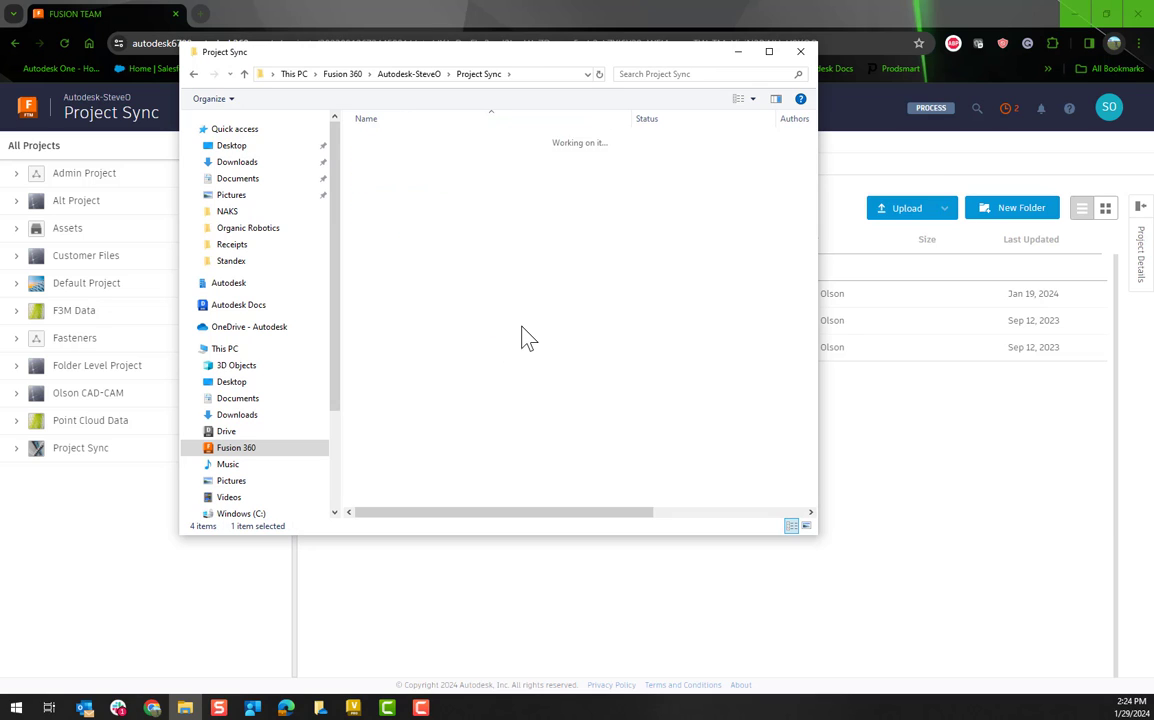
{"action": "double_click", "coordinate": [381, 153]}
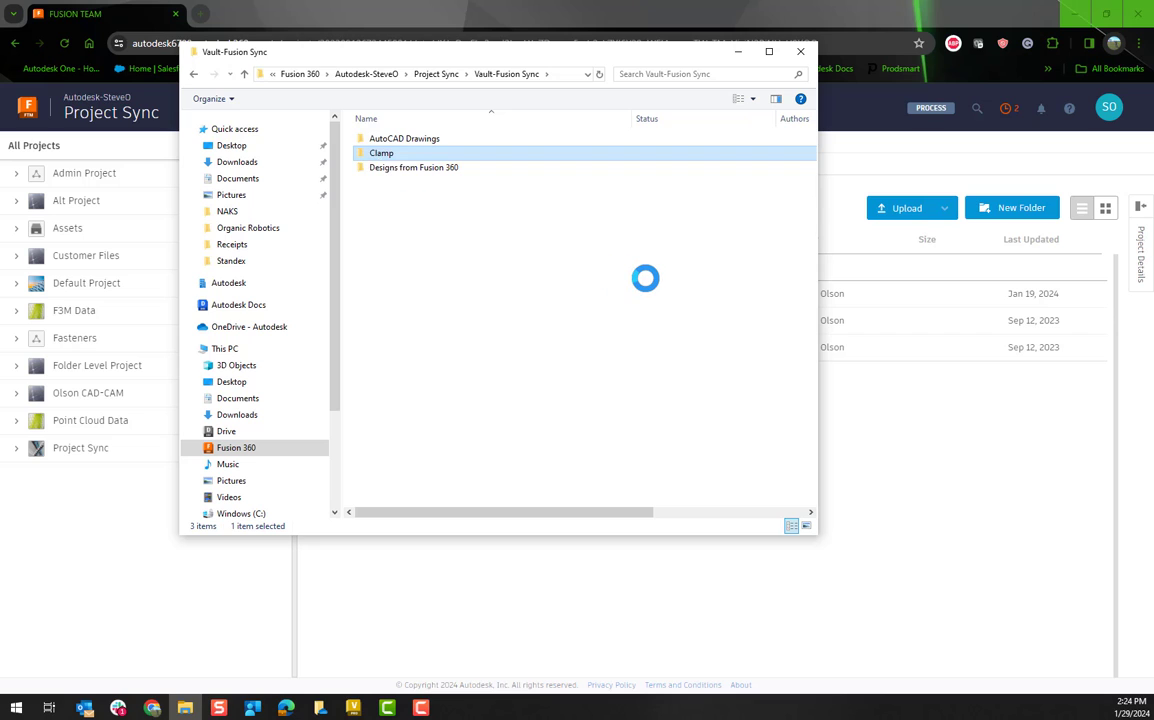